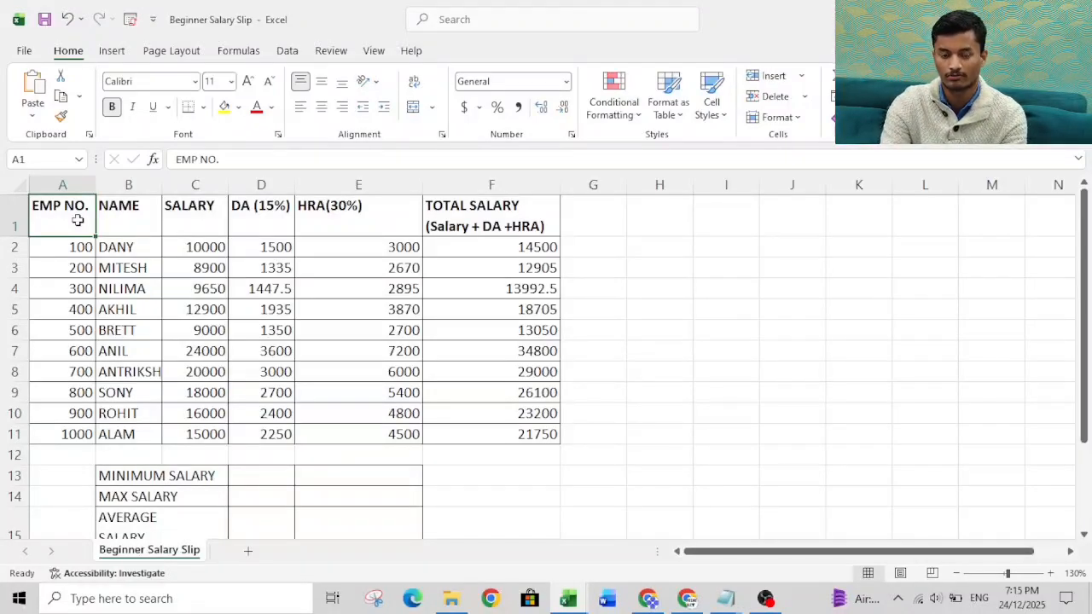
pyautogui.click(115, 211)
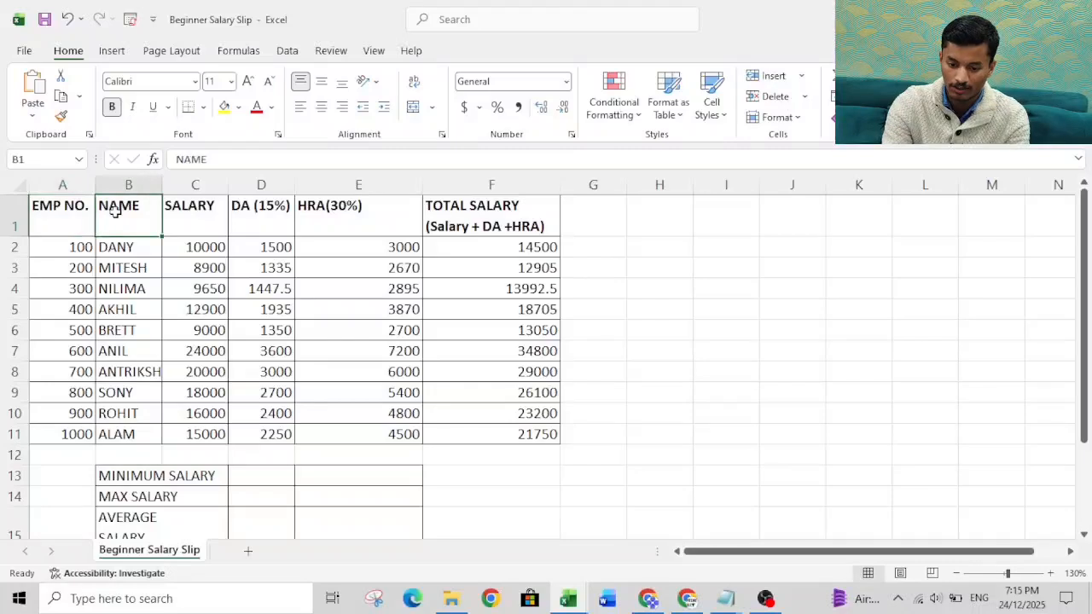
pyautogui.moveTo(122, 222); pyautogui.dragTo(128, 374)
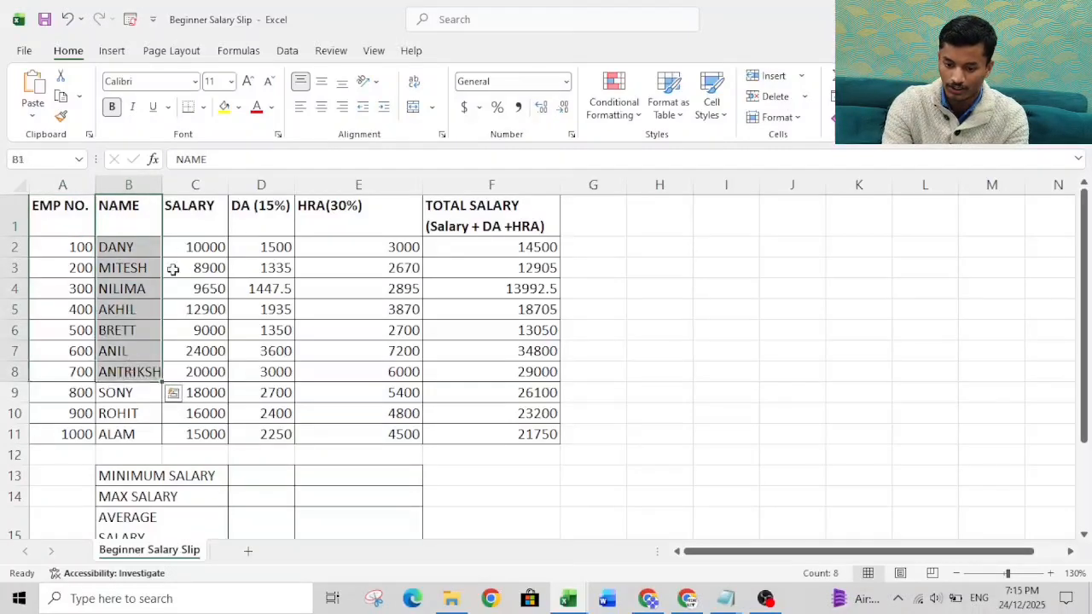
pyautogui.click(197, 226)
pyautogui.moveTo(197, 226); pyautogui.dragTo(214, 370)
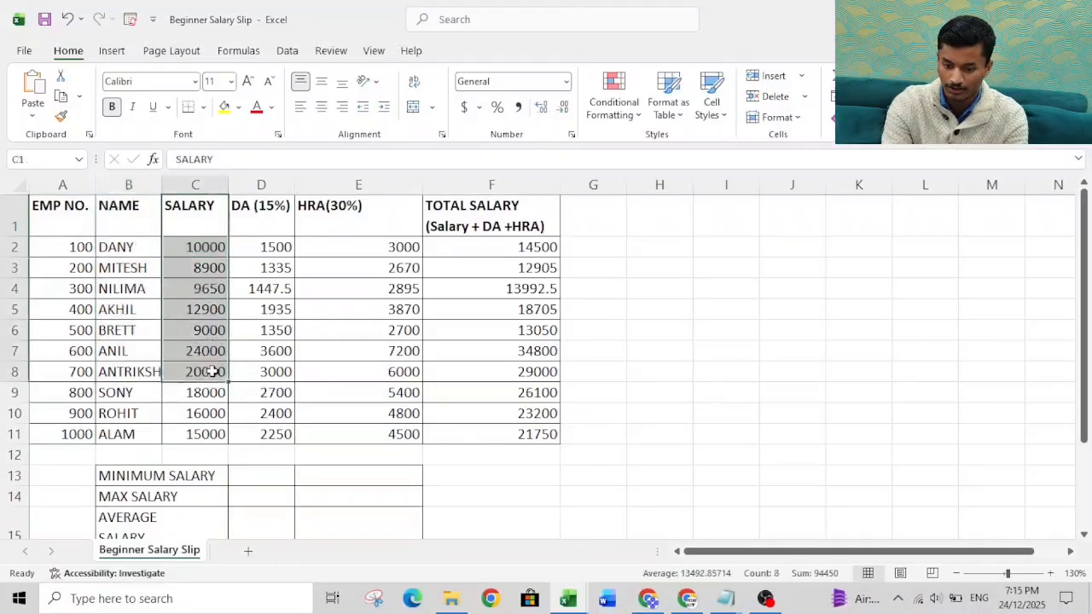
# Step: Replace the DA header in D1 with "Deaness Allowance" and "15%" on a new line, and widen column D to fit
pyautogui.click(277, 216)
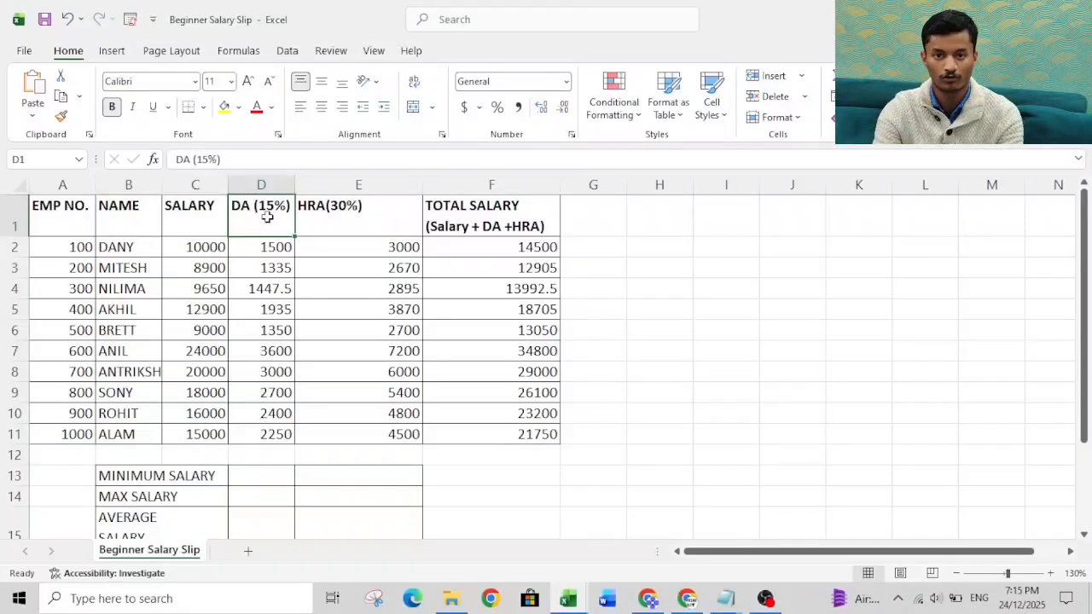
pyautogui.write('Deane')
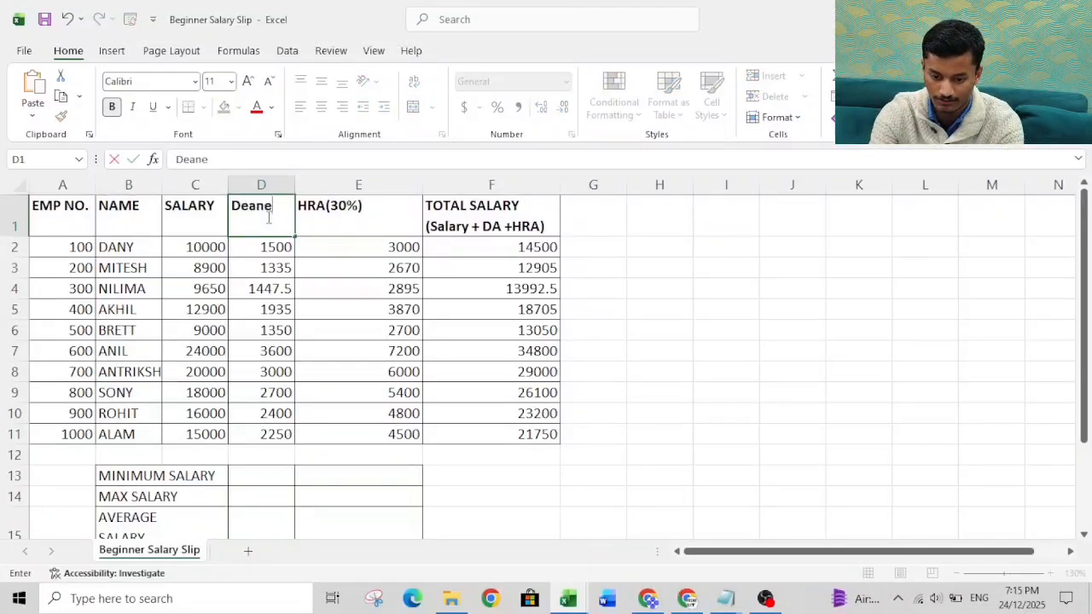
pyautogui.write('ss Allowance')
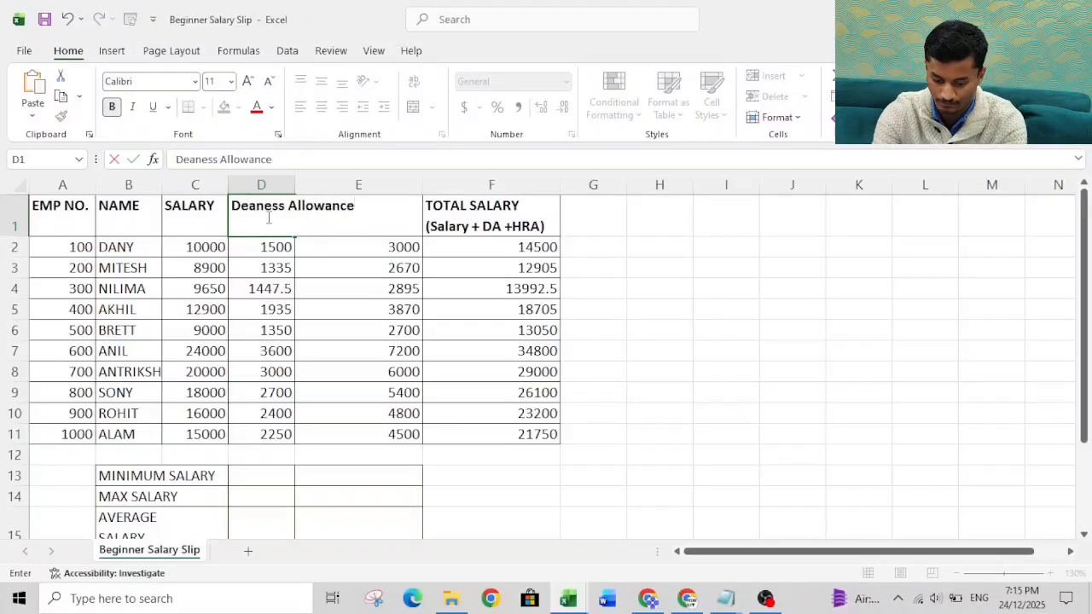
pyautogui.hotkey('alt', 'Return')
pyautogui.write('1')
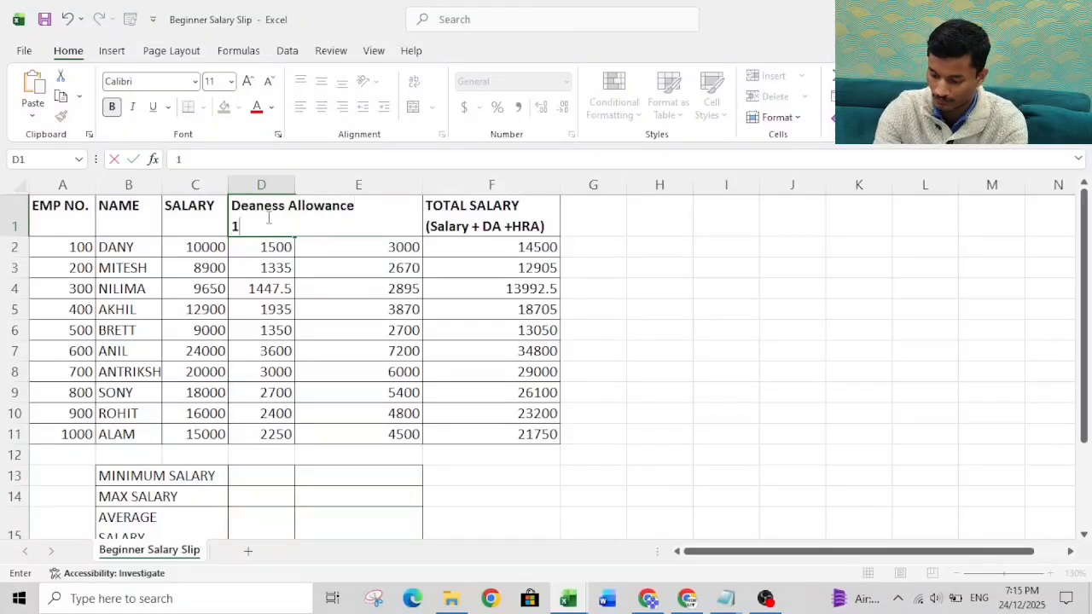
pyautogui.write('5%')
pyautogui.press('Return')
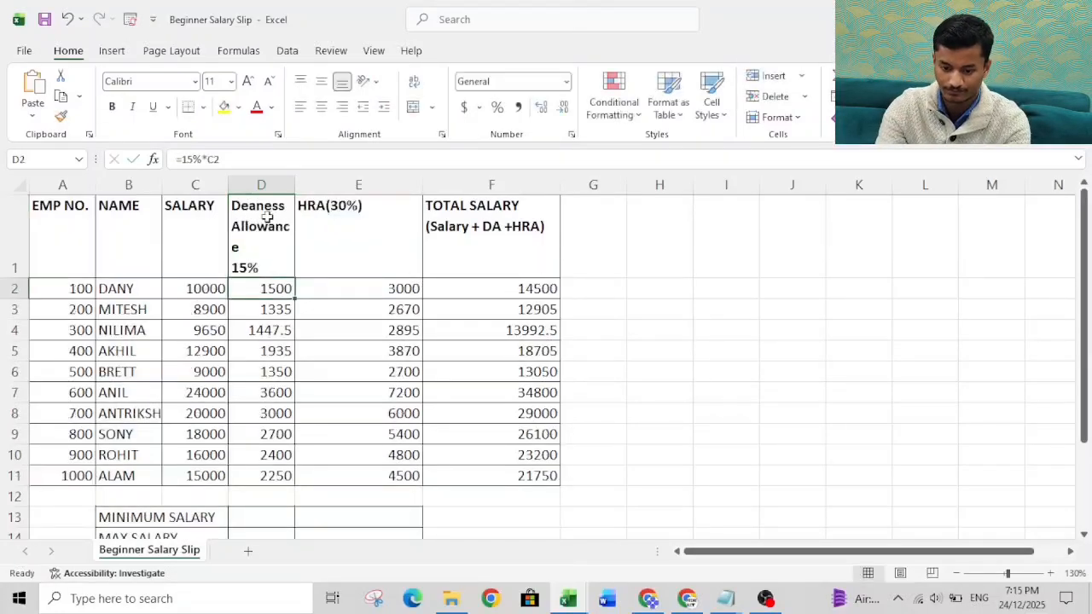
pyautogui.moveTo(299, 179); pyautogui.dragTo(322, 180)
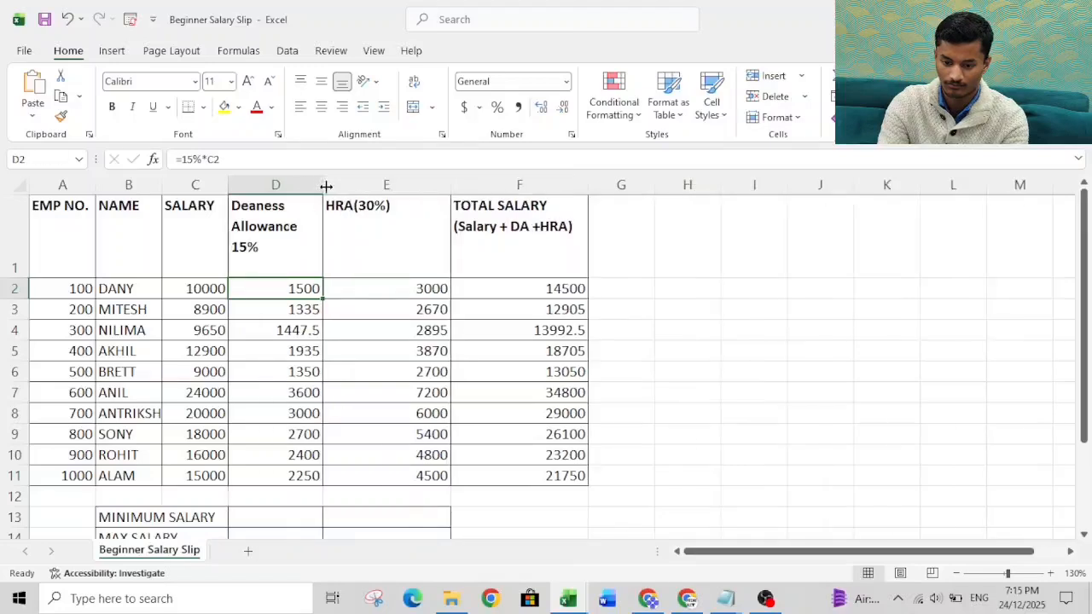
pyautogui.click(272, 242)
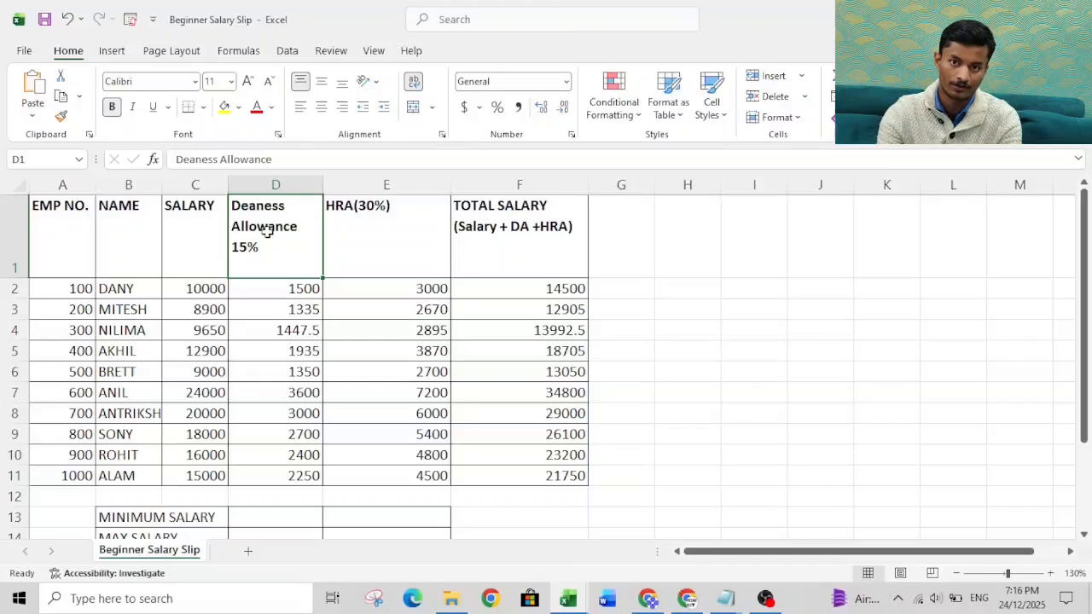
# Step: Replace the HRA header in E1 with "House Rent Allowance" and "30%" on a new line
pyautogui.click(361, 221)
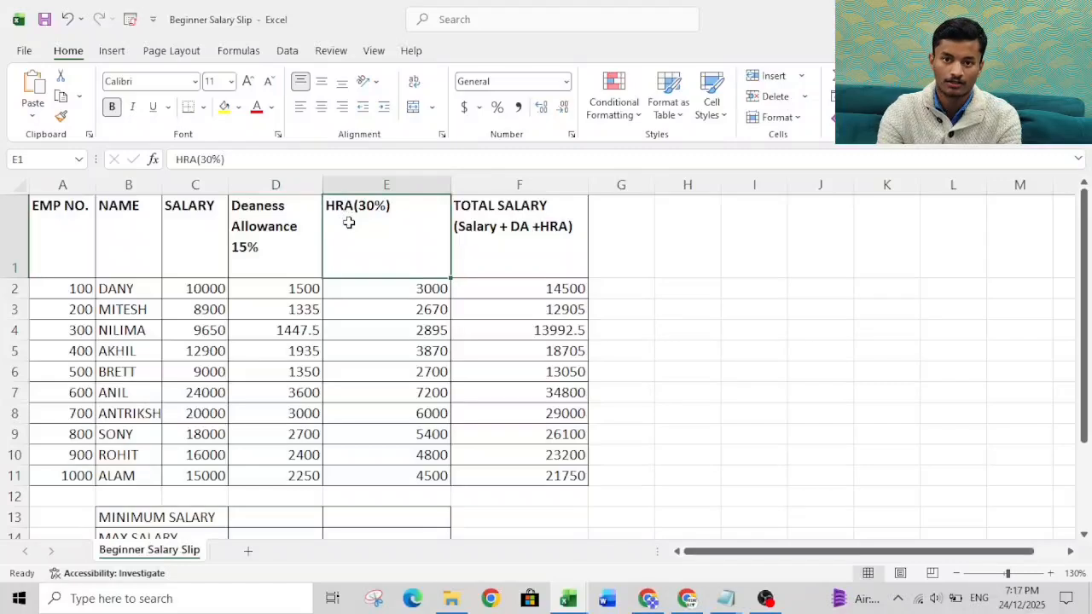
pyautogui.write('House Rwnt')
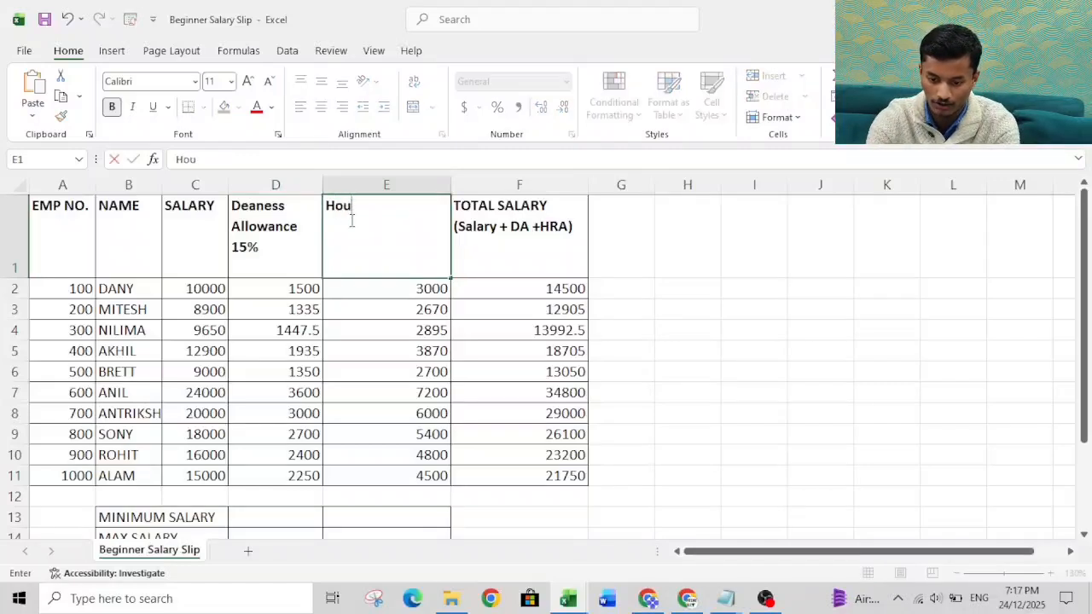
pyautogui.press('BackSpace')
pyautogui.press('BackSpace')
pyautogui.press('BackSpace')
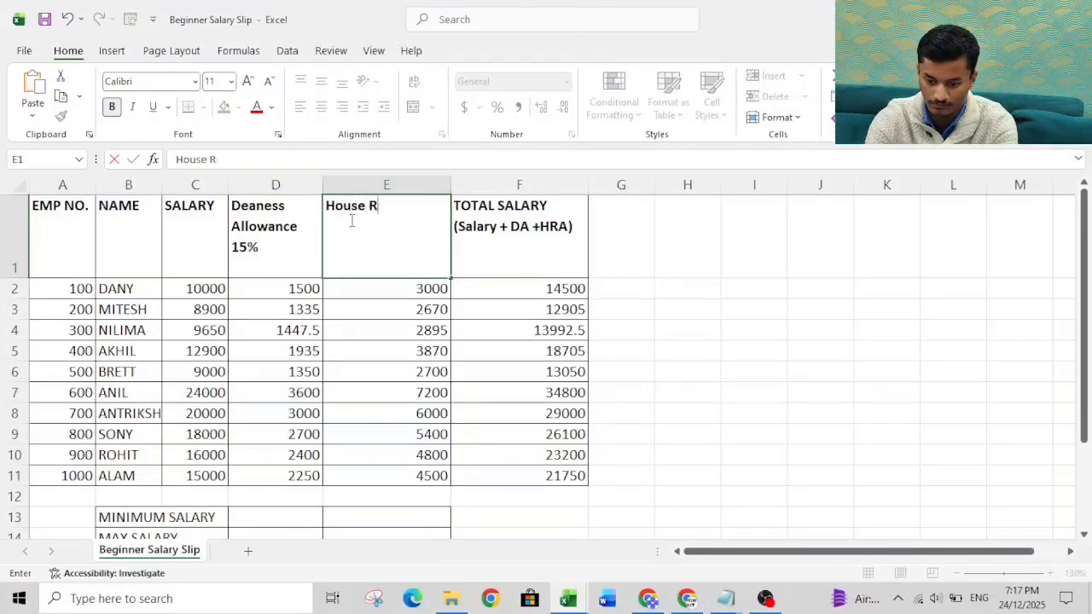
pyautogui.write('ent Allowance')
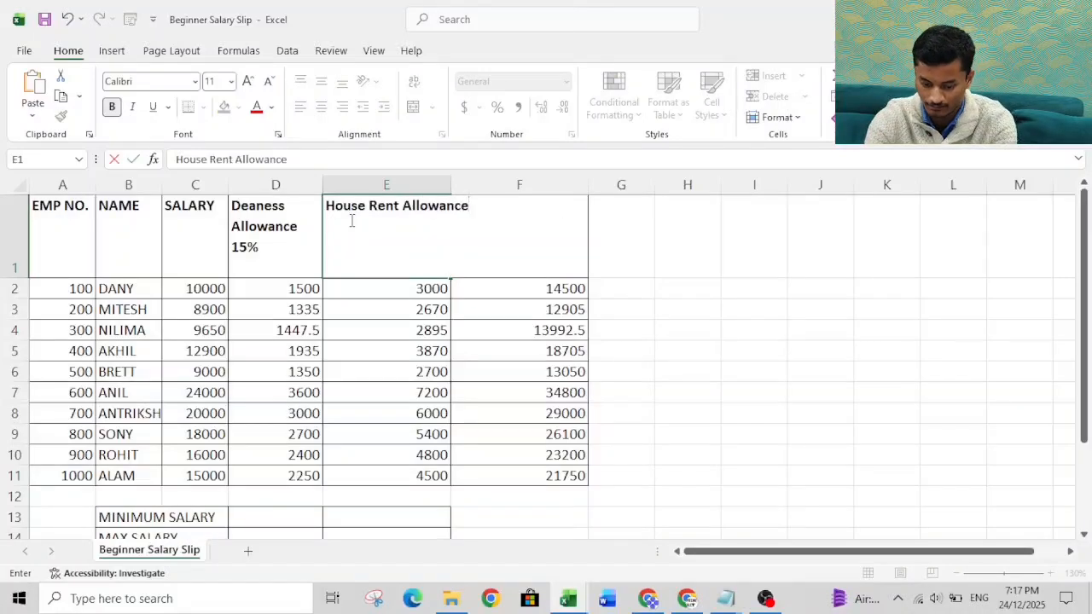
pyautogui.hotkey('alt', 'Return')
pyautogui.write('3')
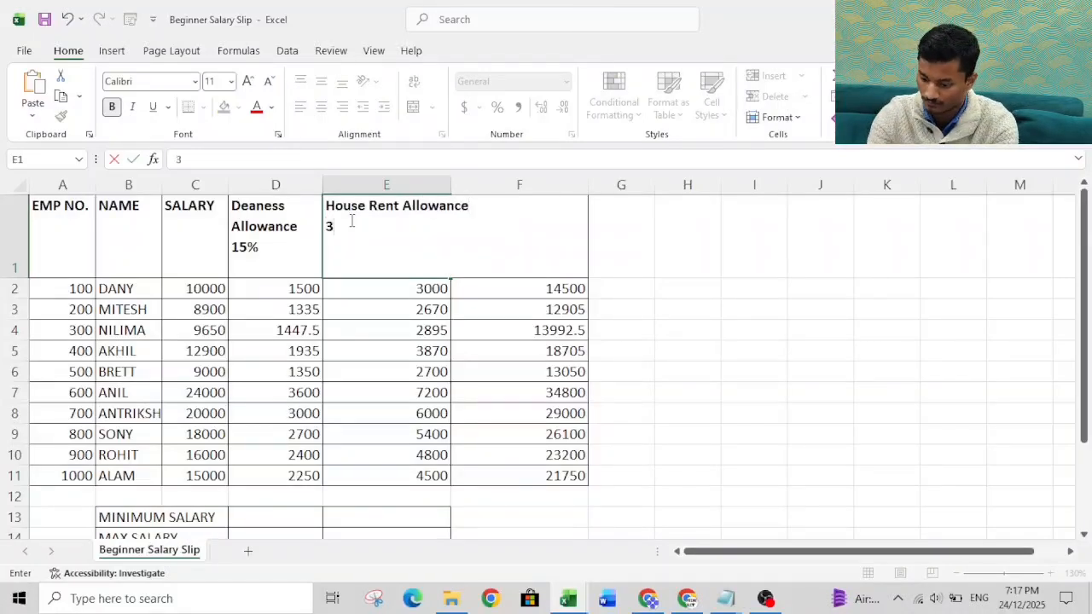
pyautogui.write('0%')
pyautogui.press('Return')
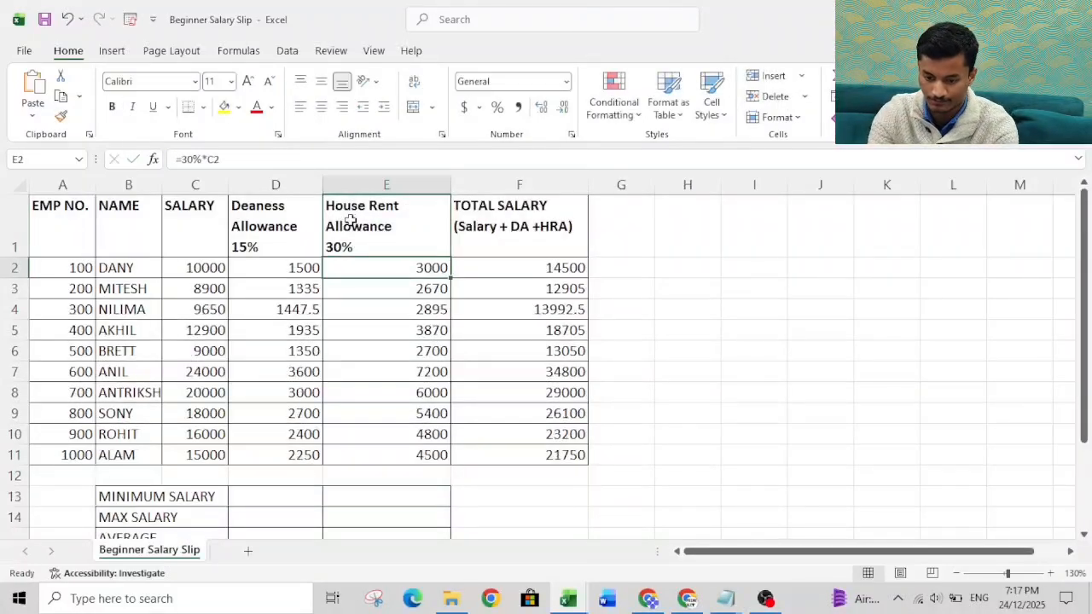
# Step: Clear the contents of D2:F11 under the two allowance headers and the total salary header
pyautogui.click(246, 262)
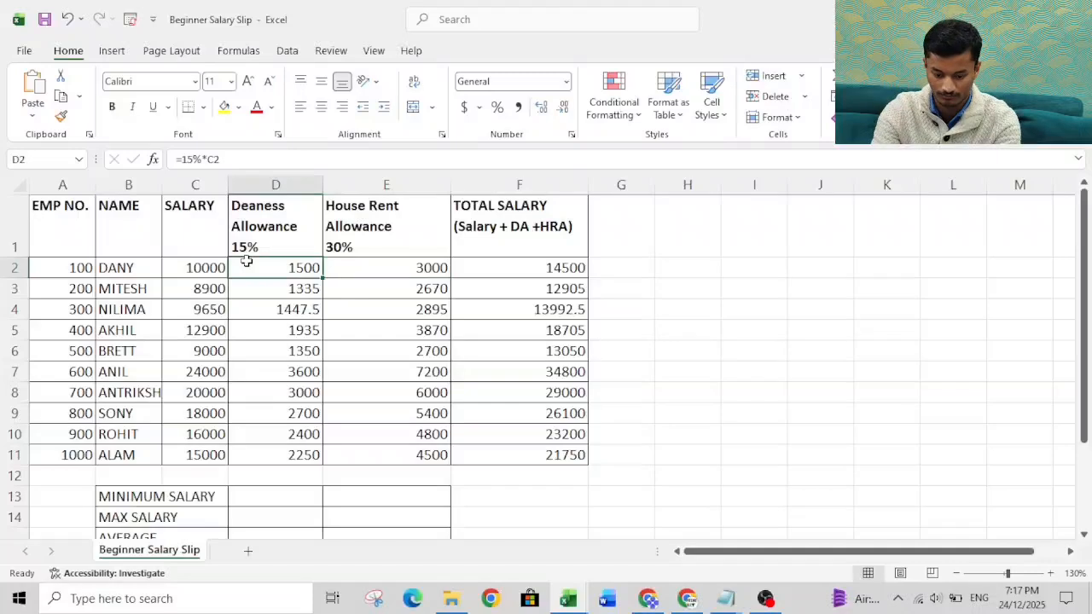
pyautogui.hotkey('ctrl', 'shift', 'Right')
pyautogui.hotkey('ctrl', 'shift', 'Down')
pyautogui.press('Delete')
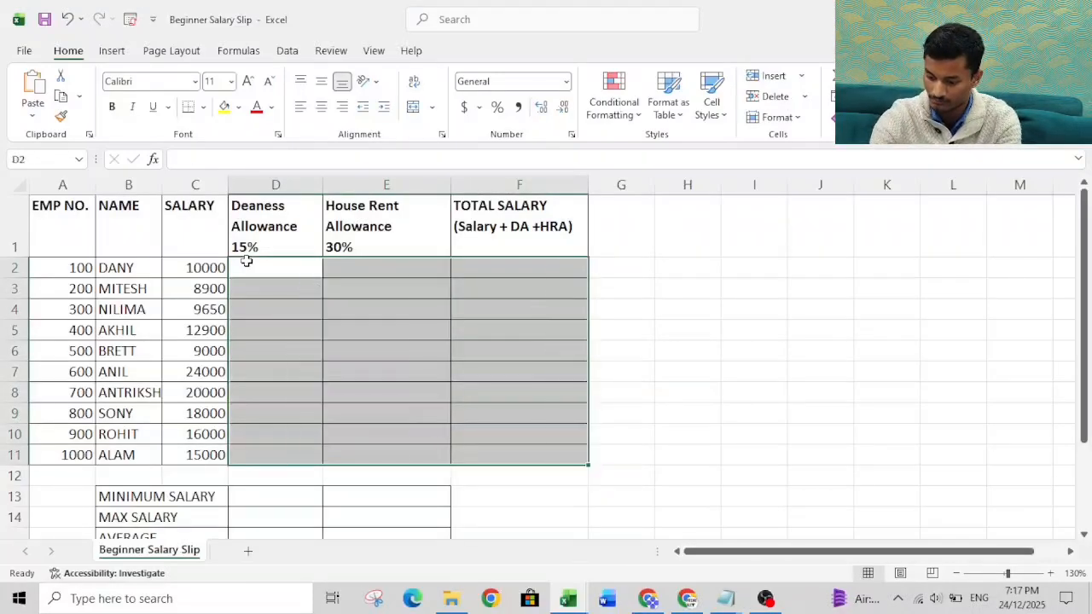
pyautogui.click(400, 237)
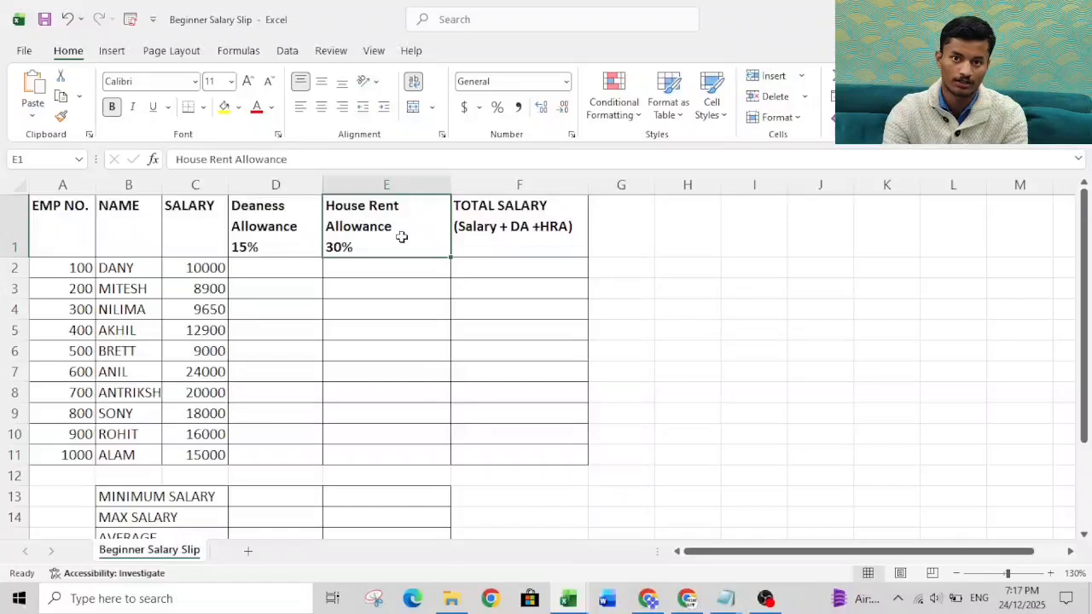
pyautogui.click(370, 265)
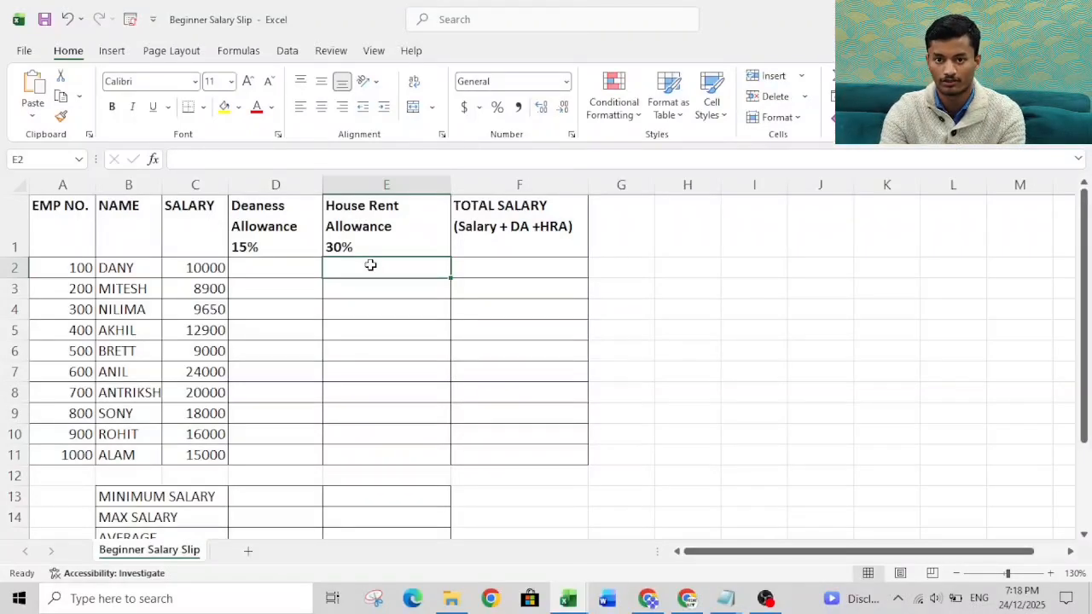
pyautogui.click(486, 223)
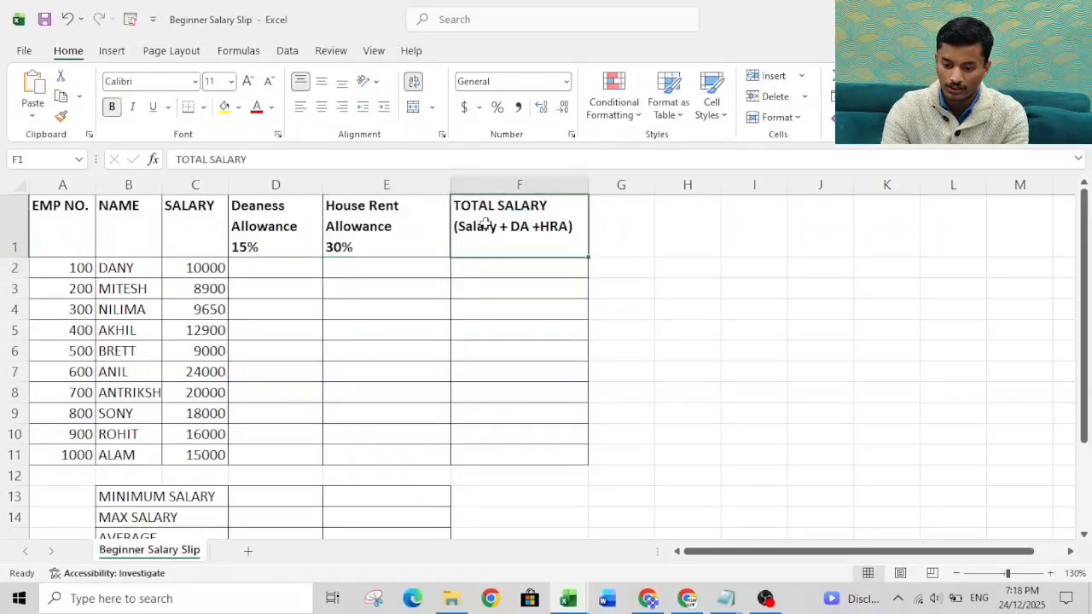
# Step: Set the first employee's salary in C2 to 50000
pyautogui.click(219, 267)
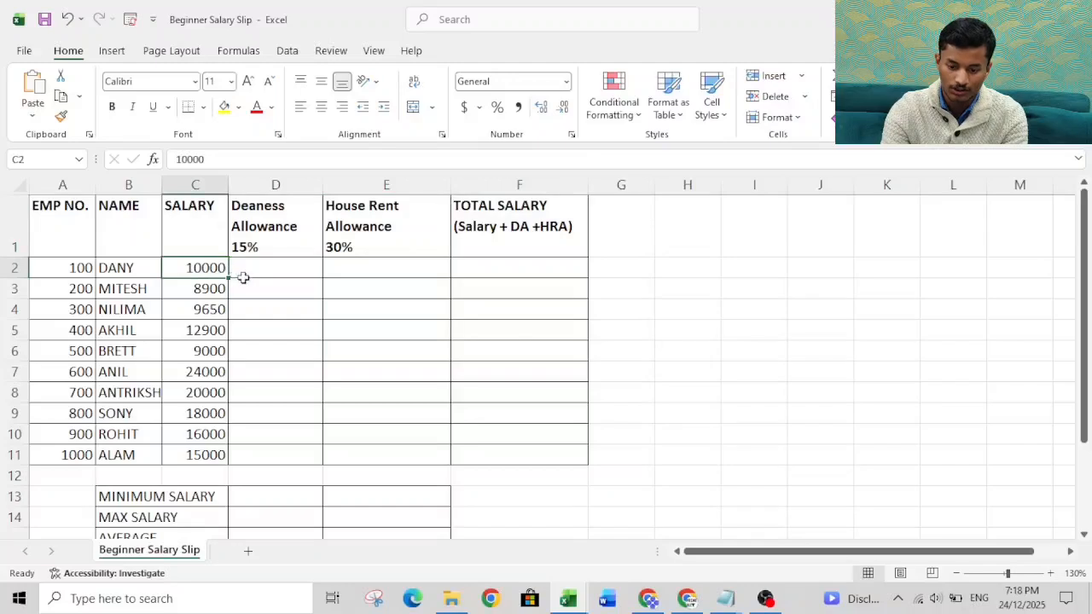
pyautogui.write('5000')
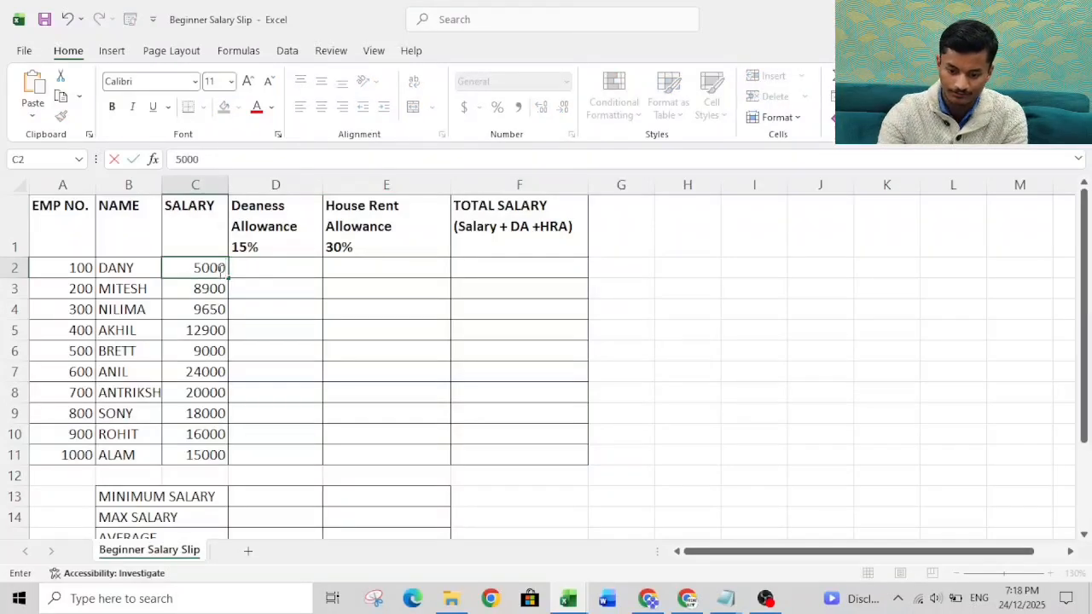
pyautogui.write('0')
pyautogui.press('Return')
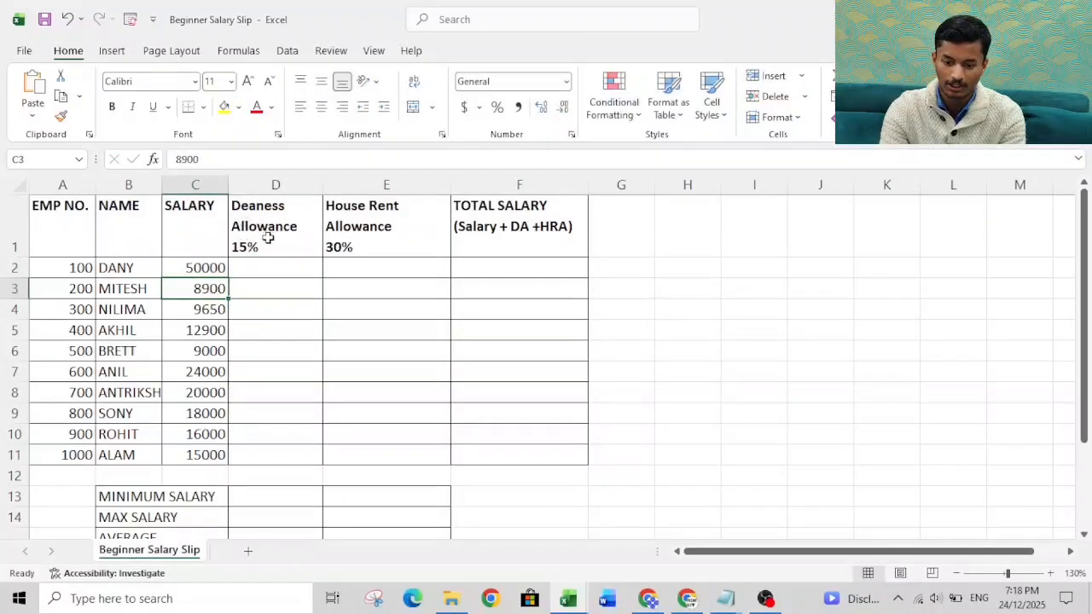
pyautogui.click(215, 254)
pyautogui.click(212, 266)
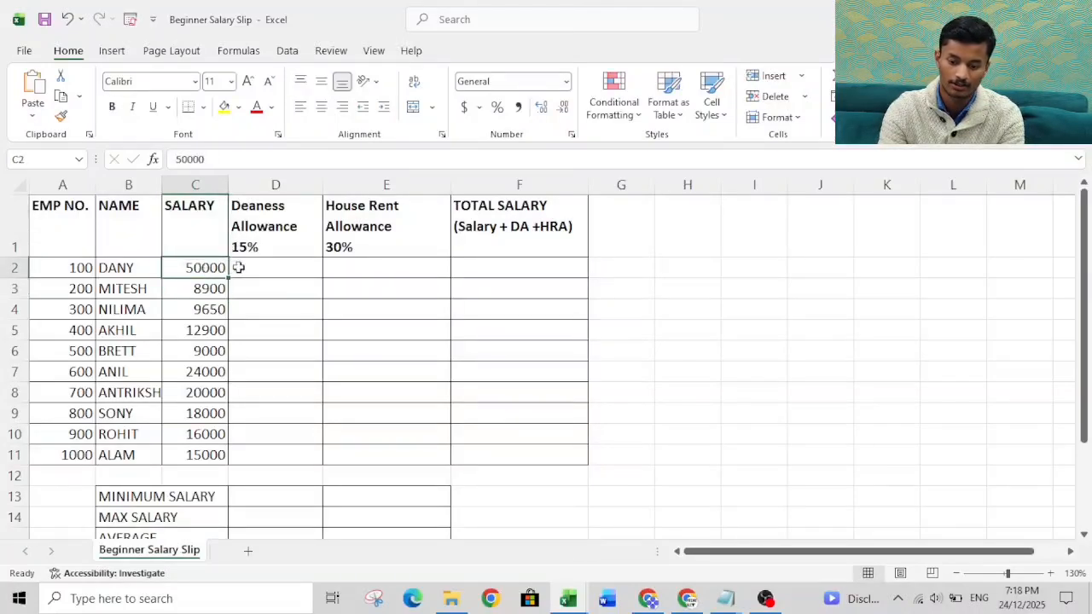
# Step: Enter the formula =15%*C2 in D2 to calculate the first employee's dearness allowance
pyautogui.click(238, 267)
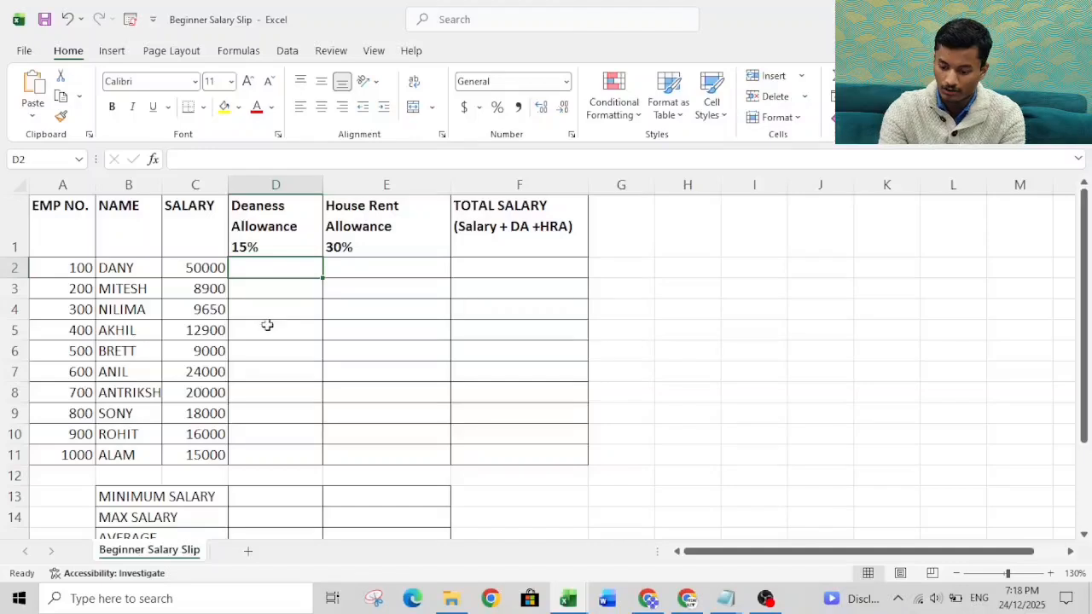
pyautogui.write('=15')
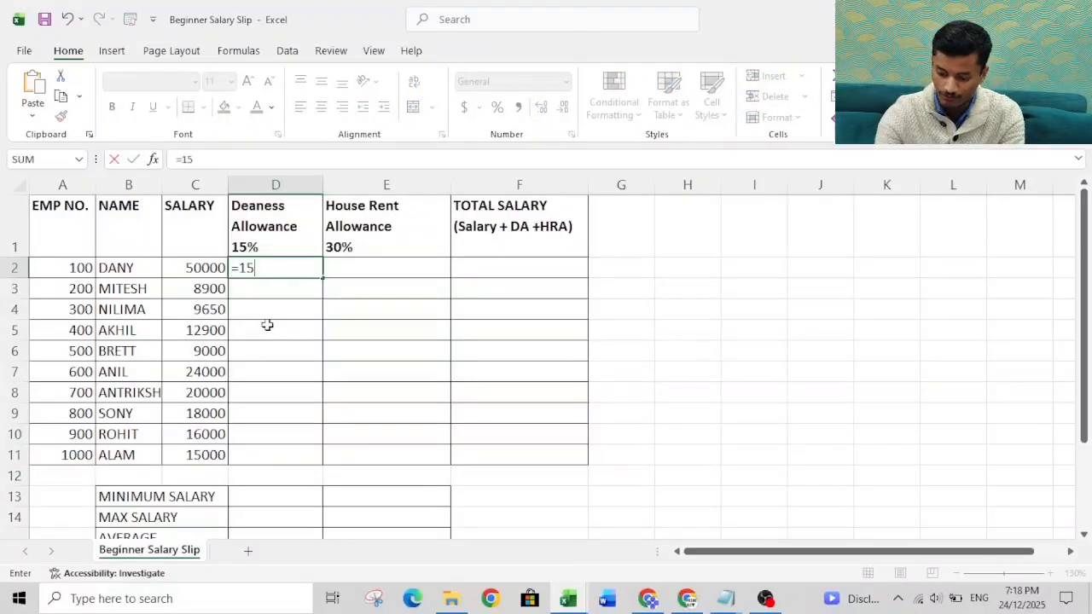
pyautogui.write('%')
pyautogui.click(267, 325)
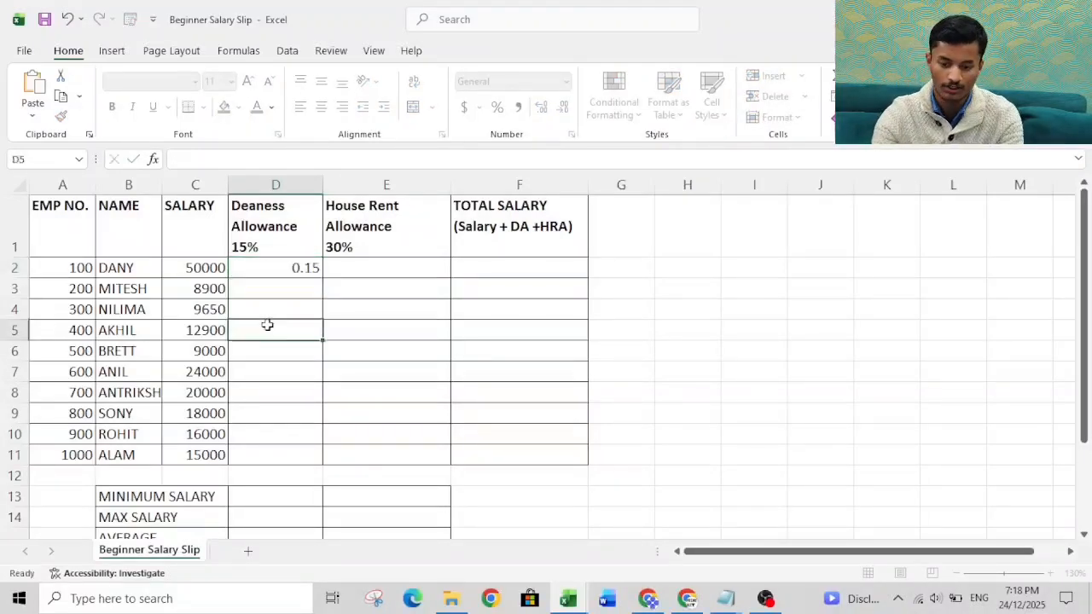
pyautogui.doubleClick(295, 268)
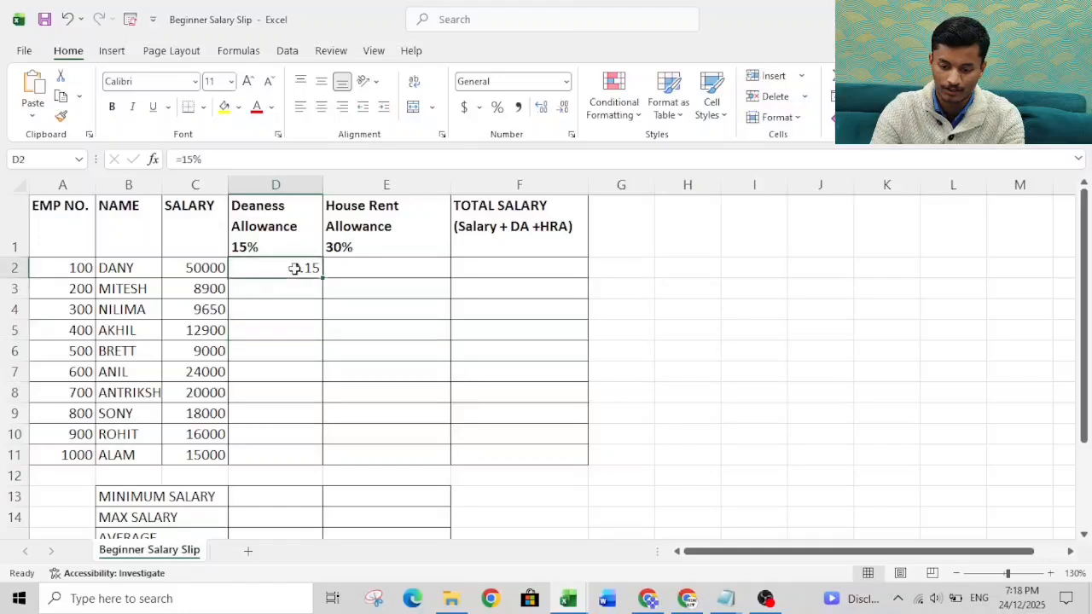
pyautogui.write('*')
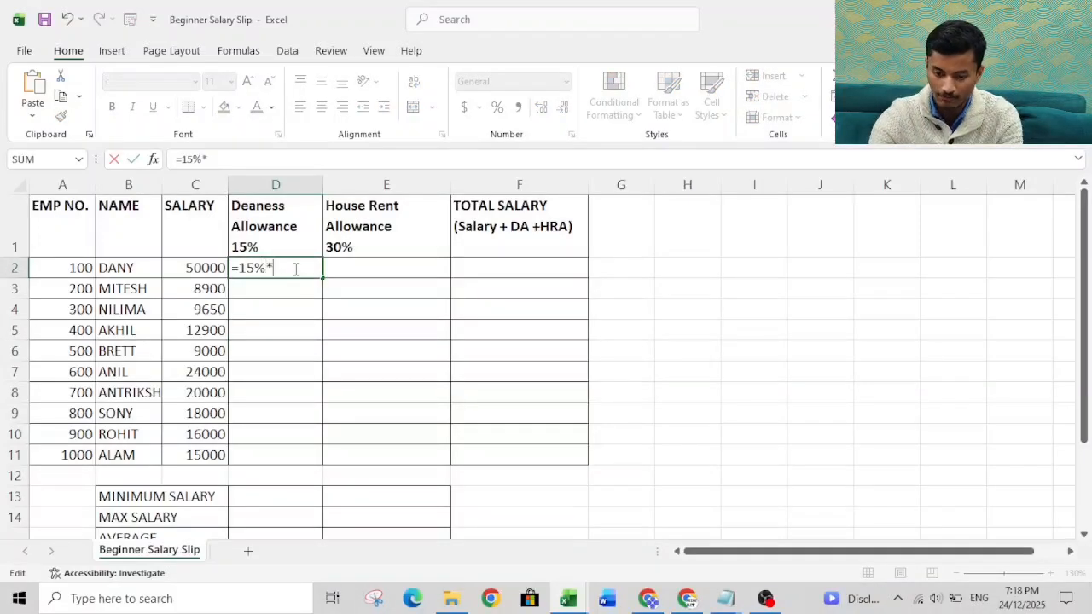
pyautogui.click(208, 267)
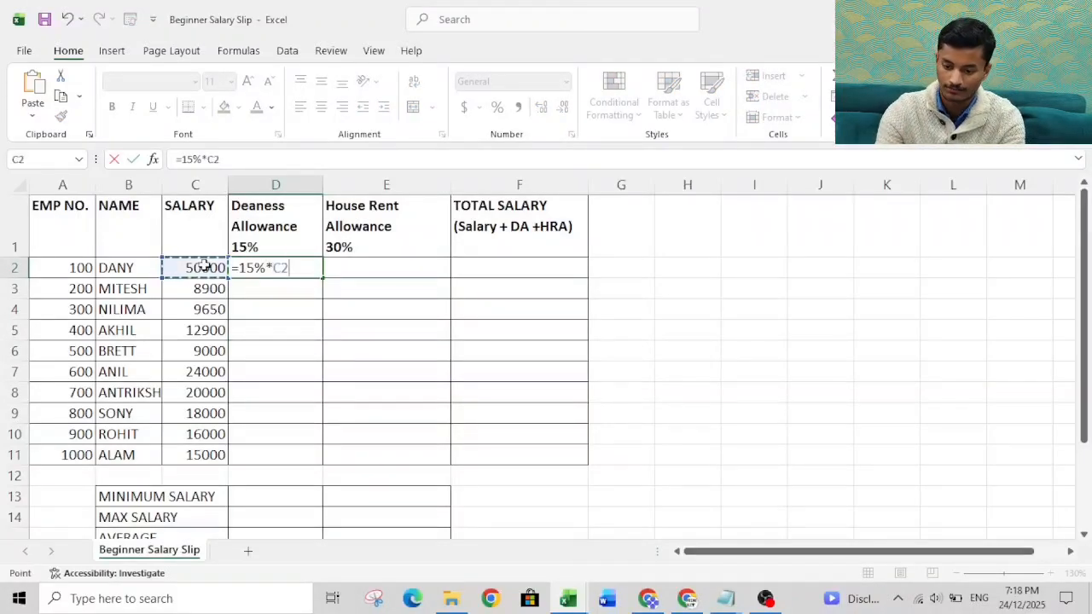
pyautogui.press('Return')
# Step: Fill the dearness allowance formula from D2 down to D11 for all employees
pyautogui.click(250, 267)
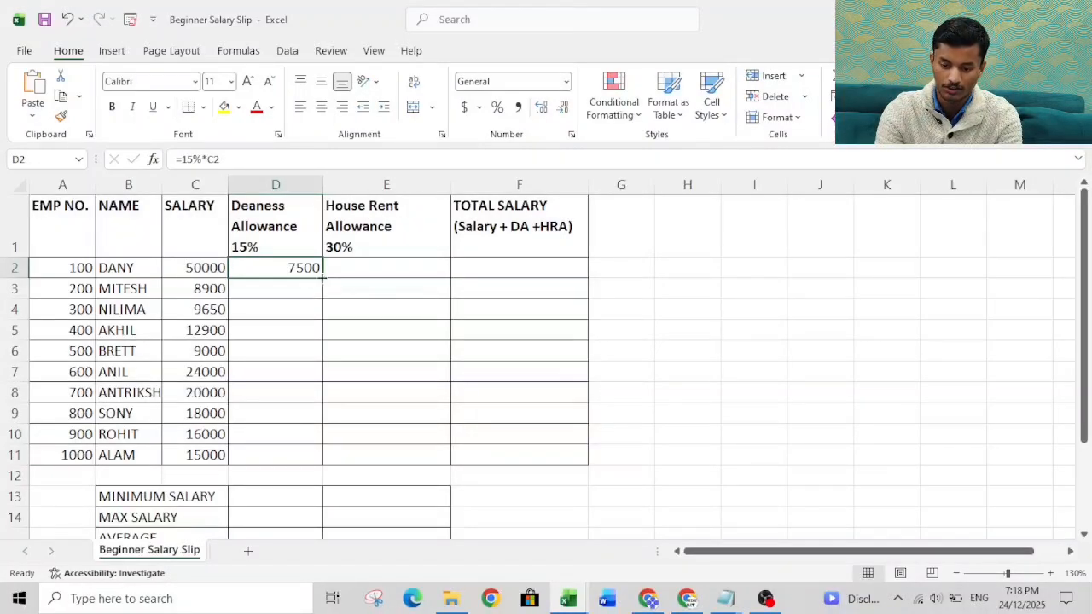
pyautogui.moveTo(321, 277); pyautogui.dragTo(319, 458)
pyautogui.hotkey('ctrl', 'z')
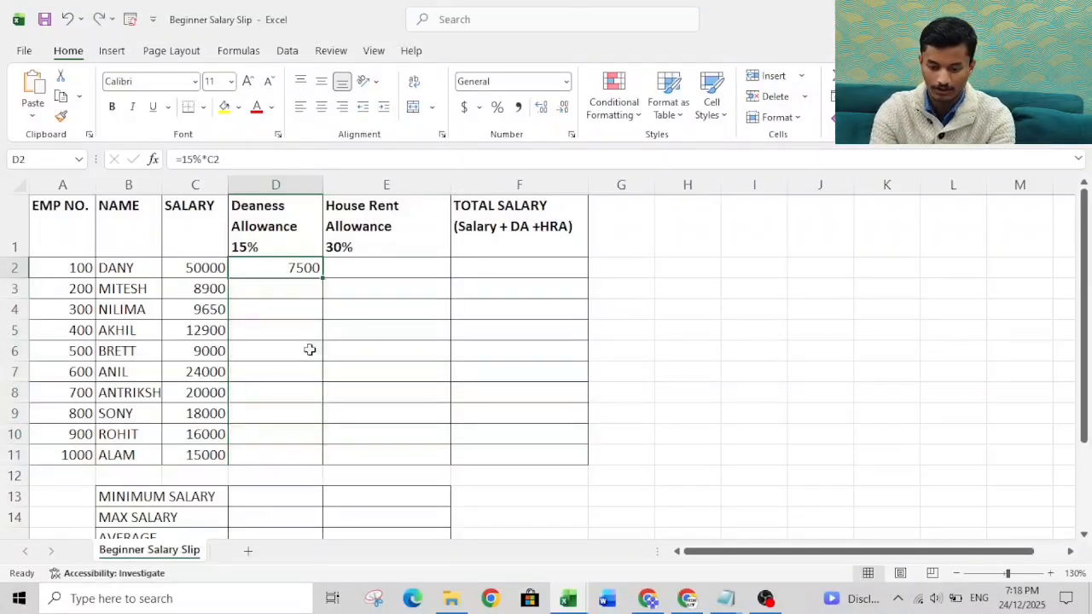
pyautogui.doubleClick(324, 278)
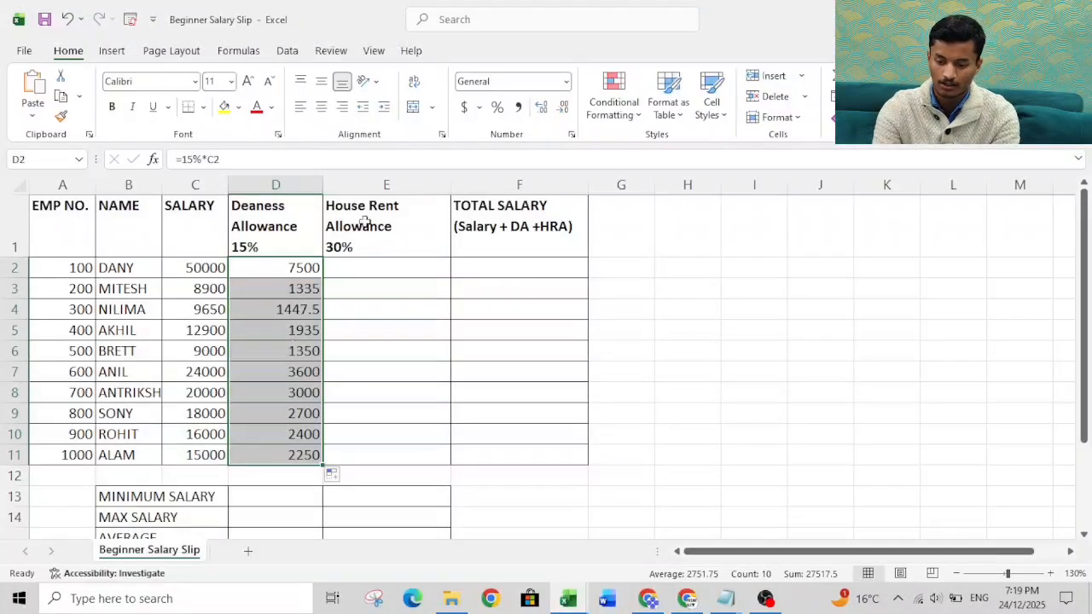
# Step: Enter the formula =30/100*C2 in E2 for the first employee's house rent allowance and fill it down to E11
pyautogui.click(372, 267)
pyautogui.write('=')
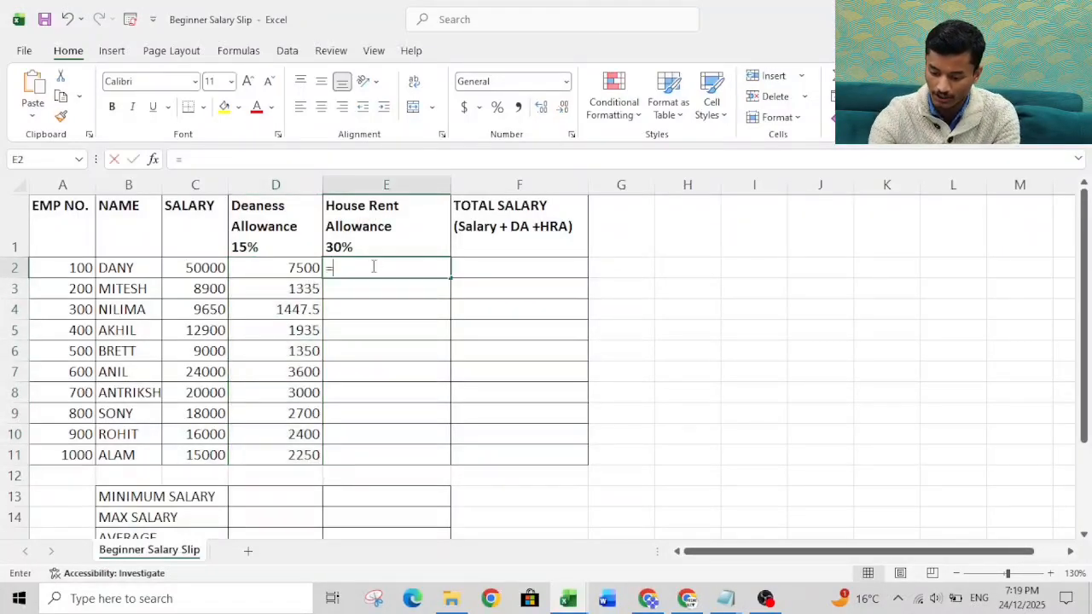
pyautogui.write('30')
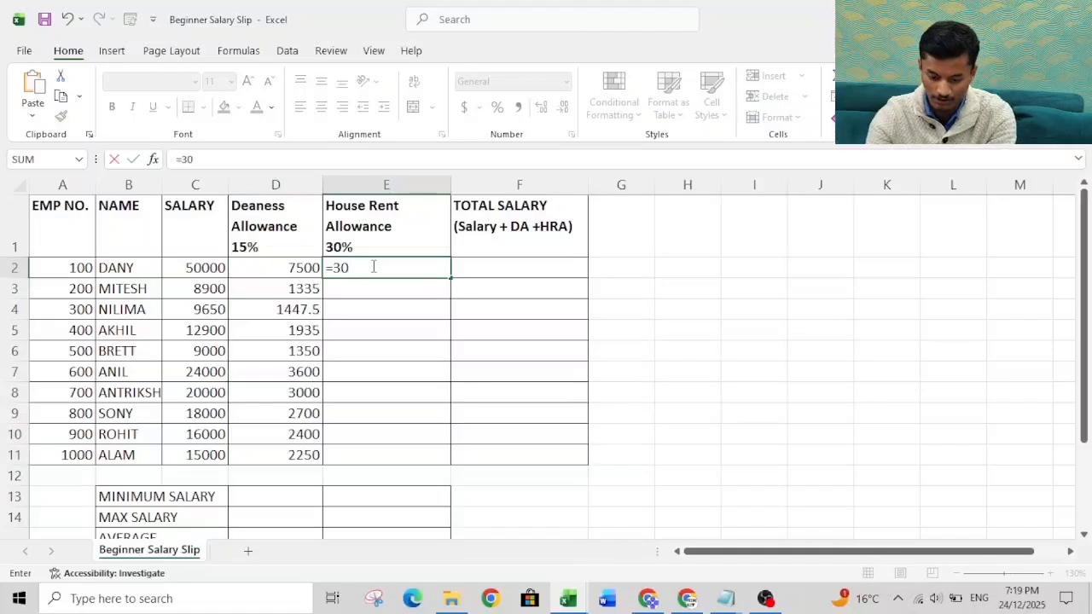
pyautogui.write('%')
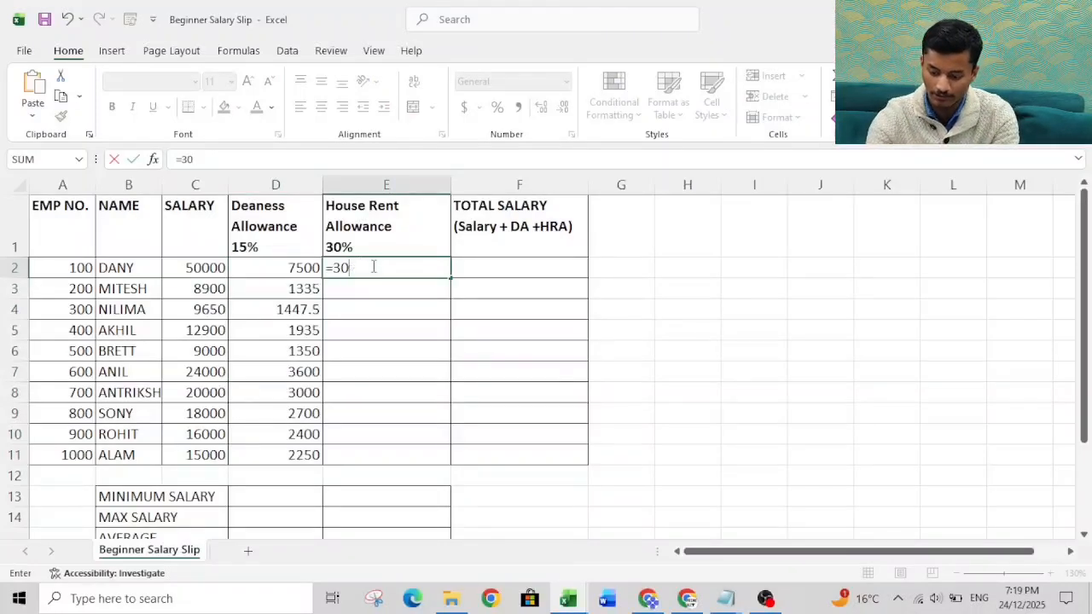
pyautogui.write('/100')
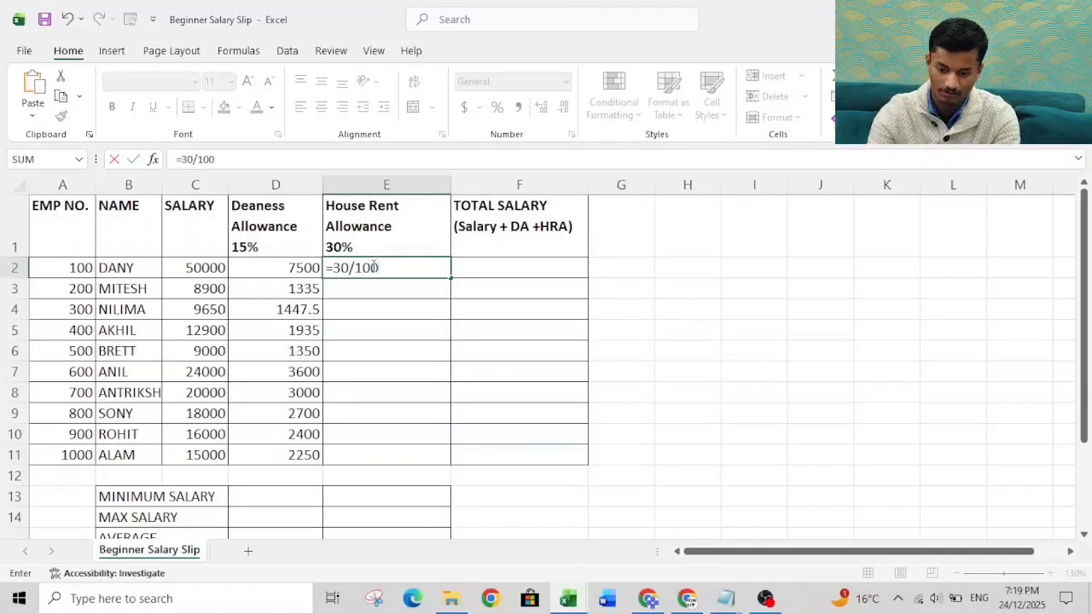
pyautogui.write('*')
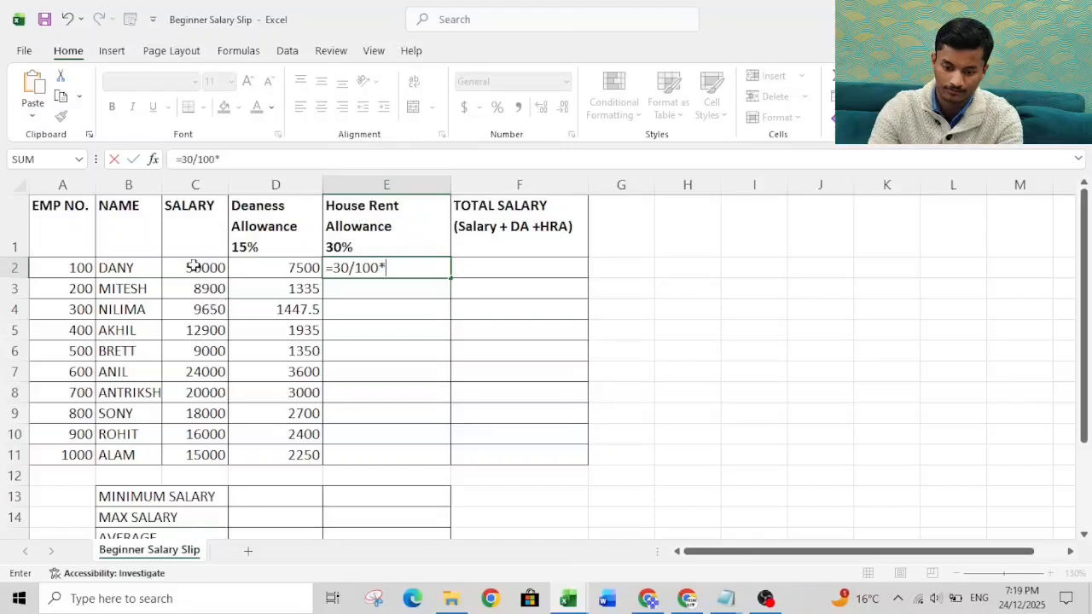
pyautogui.click(195, 266)
pyautogui.press('Return')
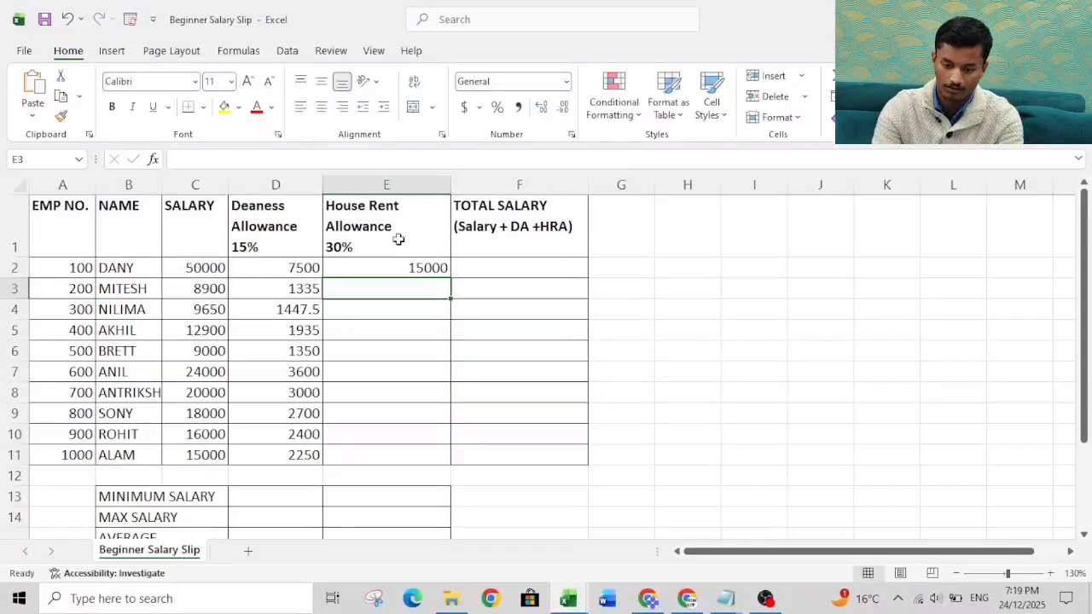
pyautogui.click(394, 266)
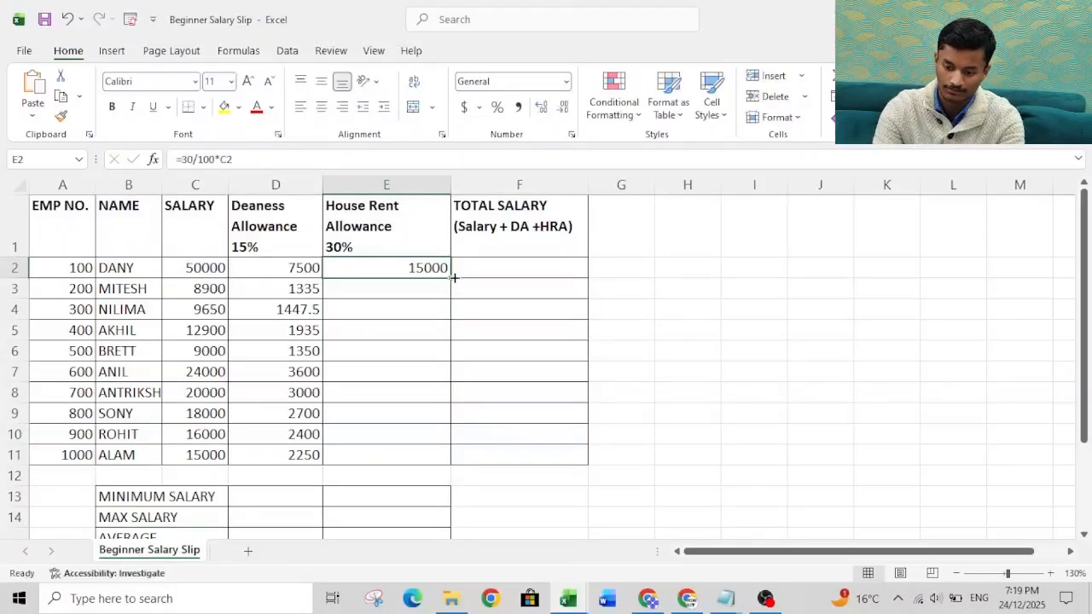
pyautogui.doubleClick(453, 277)
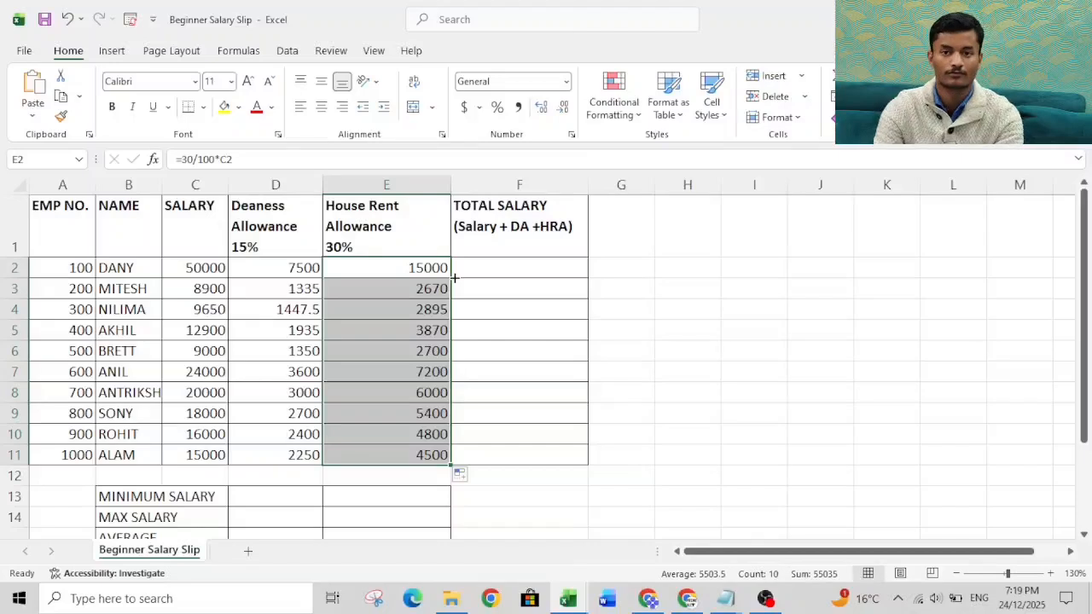
# Step: Change the house rent allowance formula in E2 to =0.30*C2 and fill it down to E11
pyautogui.click(426, 269)
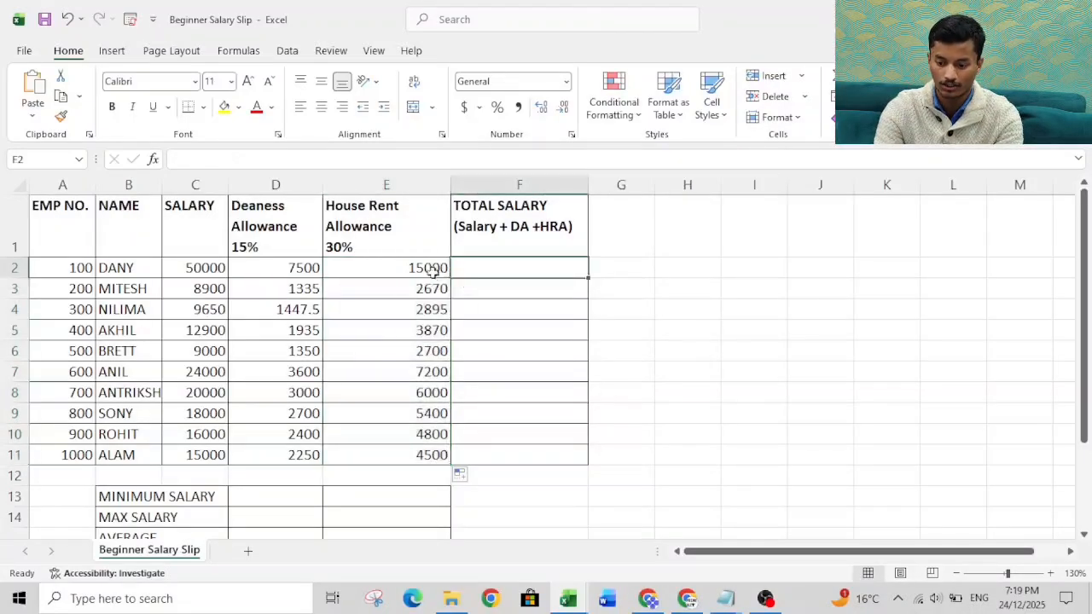
pyautogui.doubleClick(427, 268)
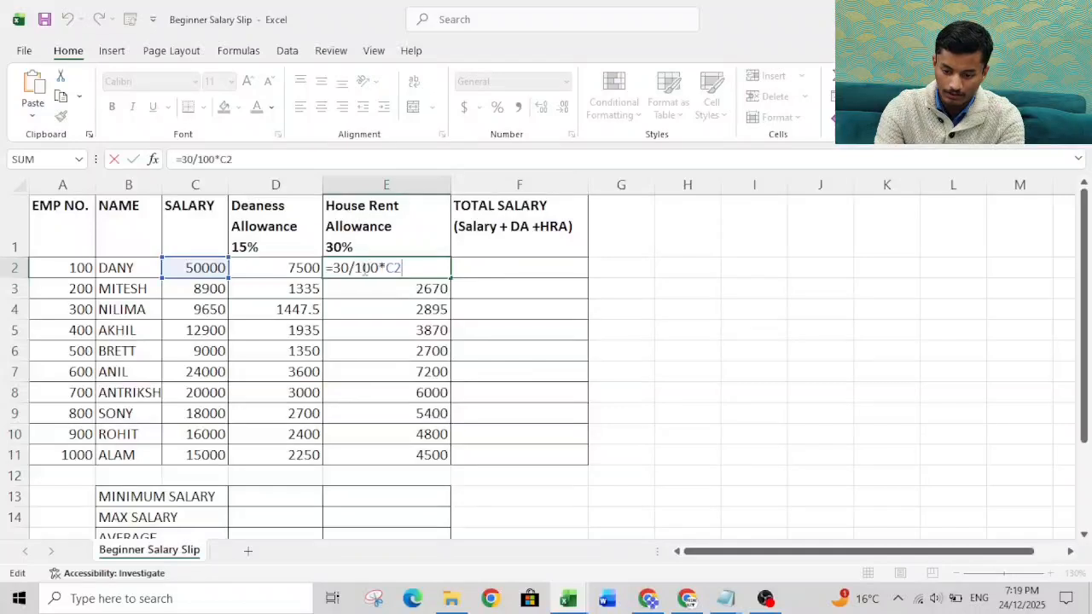
pyautogui.press('BackSpace')
pyautogui.press('BackSpace')
pyautogui.press('BackSpace')
pyautogui.press('BackSpace')
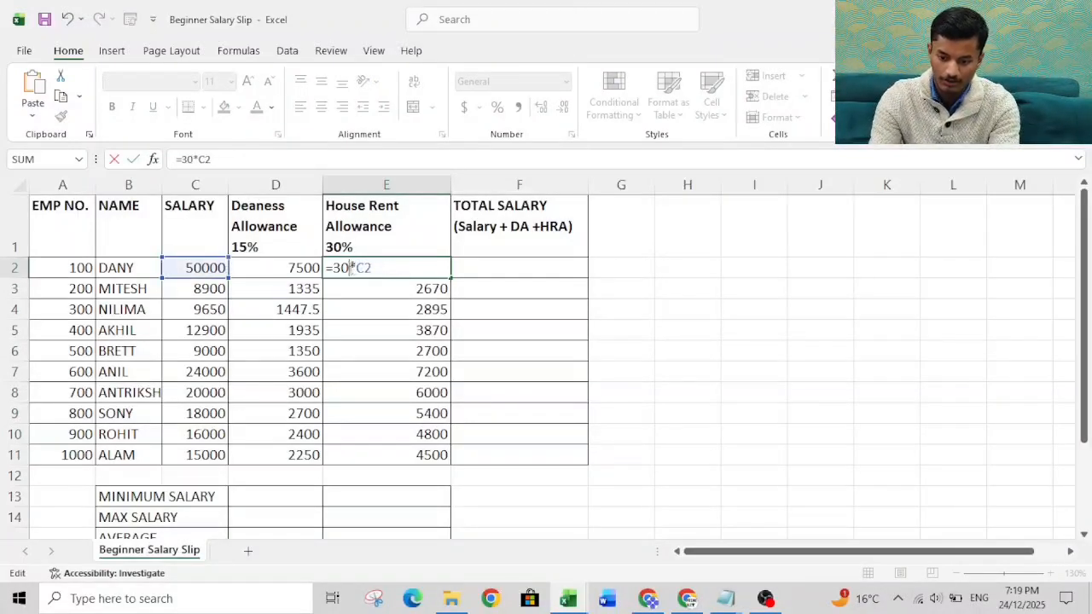
pyautogui.write('0.')
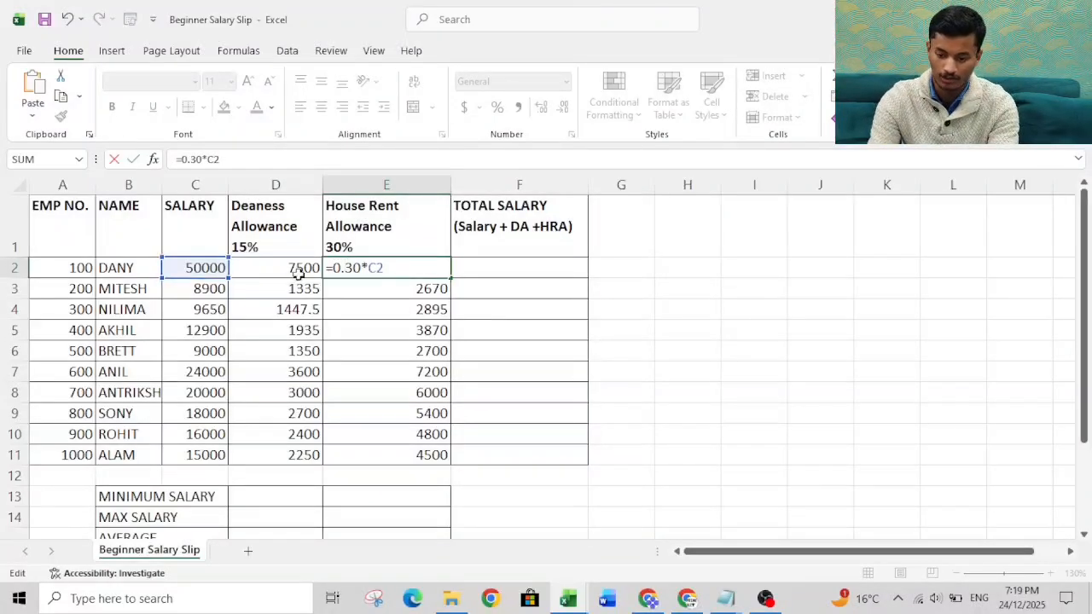
pyautogui.press('Return')
pyautogui.click(418, 270)
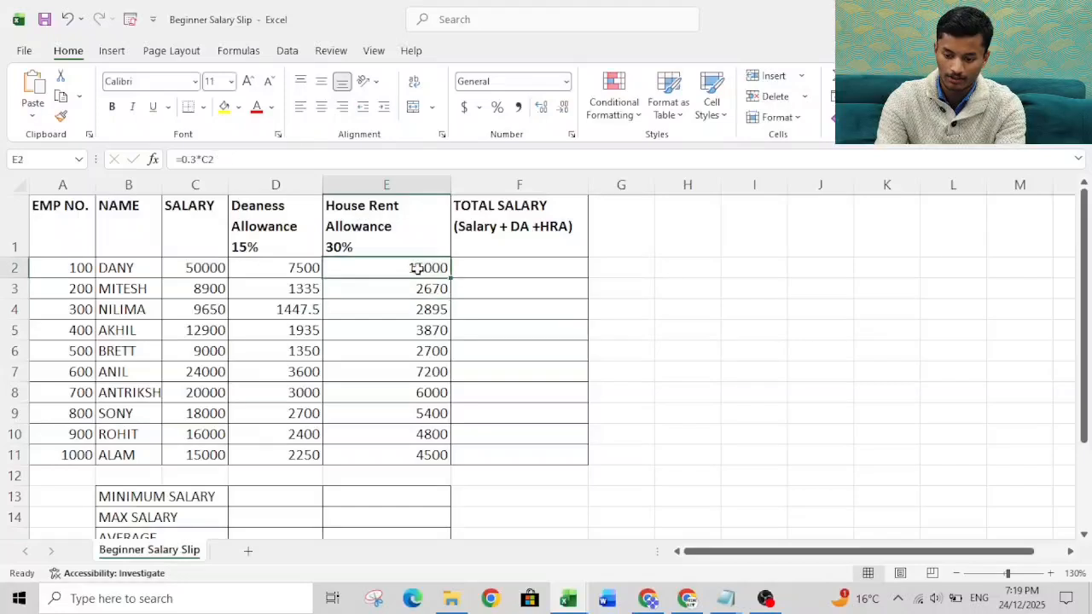
pyautogui.doubleClick(450, 277)
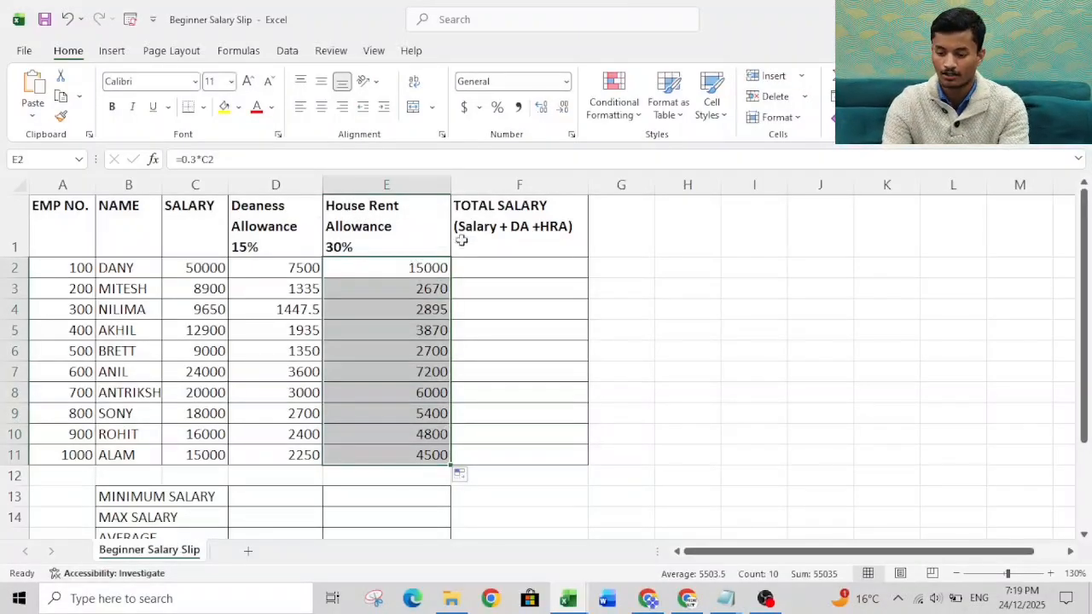
# Step: Calculate the total salary for all employees in F2:F11 with AutoSum over columns C to E
pyautogui.click(480, 260)
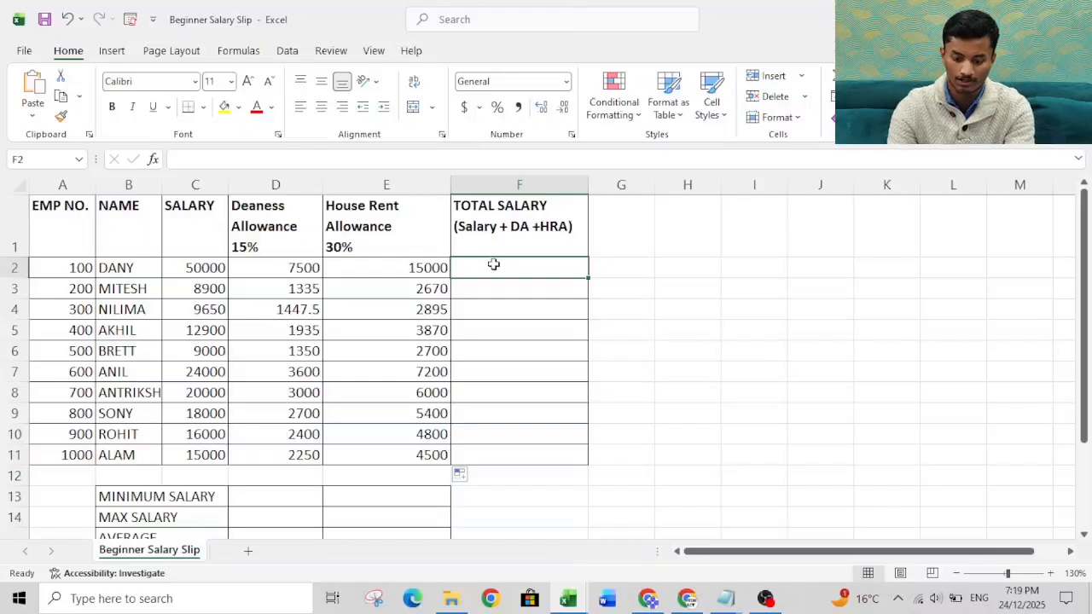
pyautogui.hotkey('shift', 'Down')
pyautogui.hotkey('shift', 'Down')
pyautogui.hotkey('shift', 'Down')
pyautogui.hotkey('shift', 'Down')
pyautogui.hotkey('shift', 'Down')
pyautogui.hotkey('shift', 'Down')
pyautogui.hotkey('shift', 'Down')
pyautogui.hotkey('shift', 'Down')
pyautogui.hotkey('shift', 'Down')
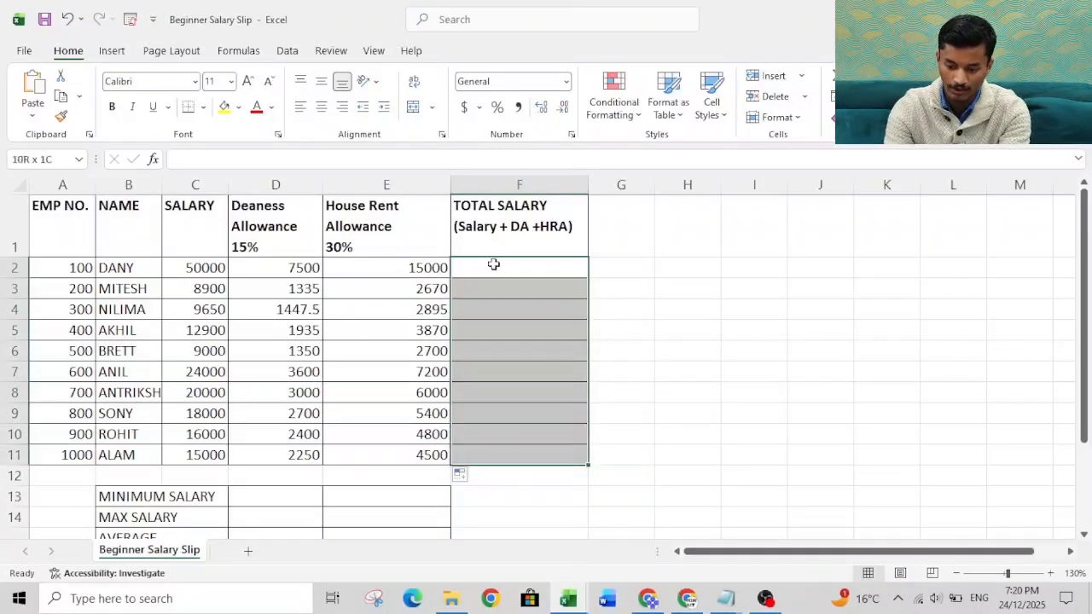
pyautogui.hotkey('shift', 'Up')
pyautogui.click(492, 264)
pyautogui.hotkey('shift', 'Down')
pyautogui.hotkey('shift', 'Down')
pyautogui.hotkey('shift', 'Down')
pyautogui.hotkey('shift', 'Down')
pyautogui.hotkey('shift', 'Down')
pyautogui.hotkey('shift', 'Down')
pyautogui.hotkey('shift', 'Down')
pyautogui.hotkey('shift', 'Down')
pyautogui.hotkey('shift', 'Down')
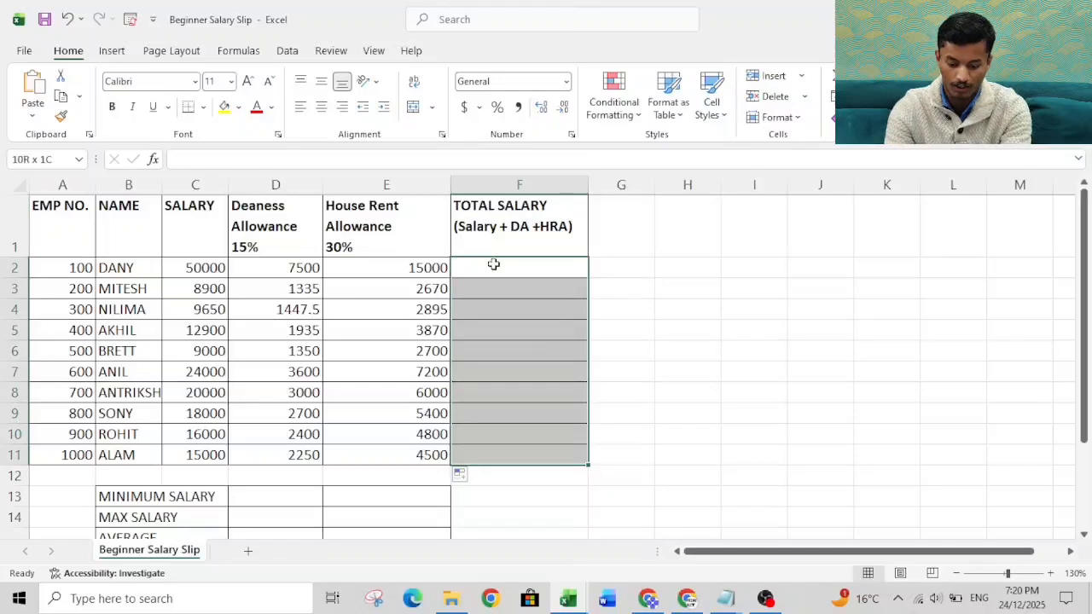
pyautogui.hotkey('alt', '=')
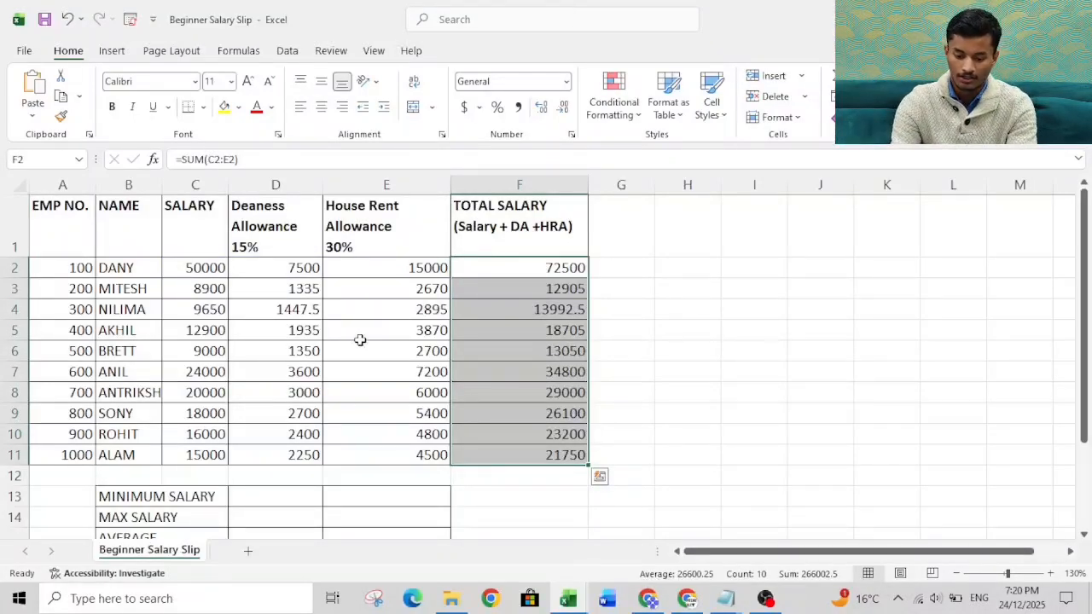
pyautogui.click(262, 498)
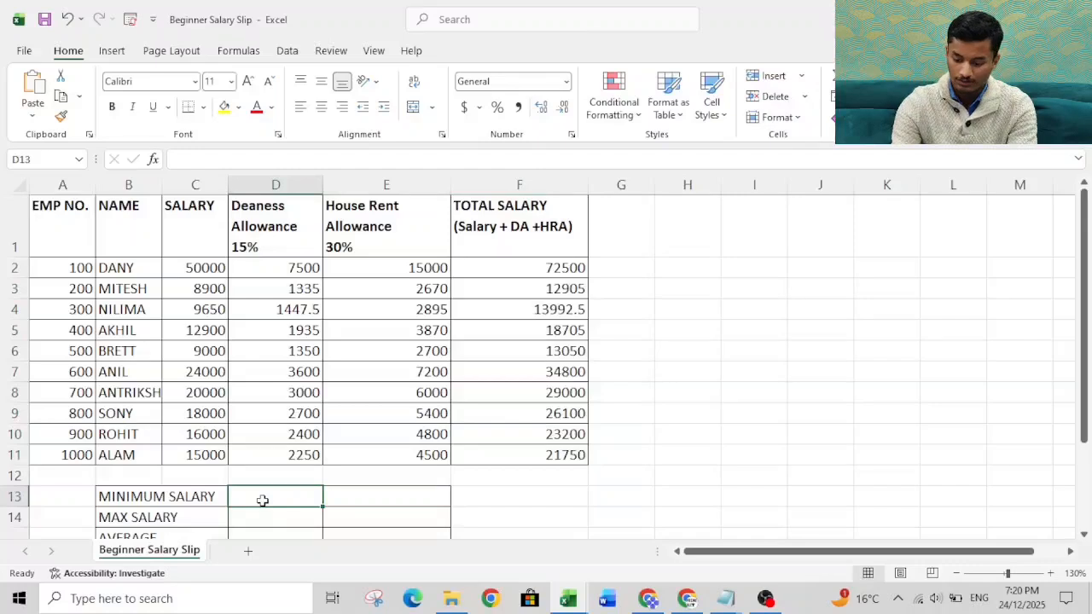
pyautogui.press('Down')
pyautogui.press('Down')
pyautogui.press('Up')
pyautogui.press('Up')
pyautogui.press('Up')
pyautogui.press('Up')
pyautogui.press('Up')
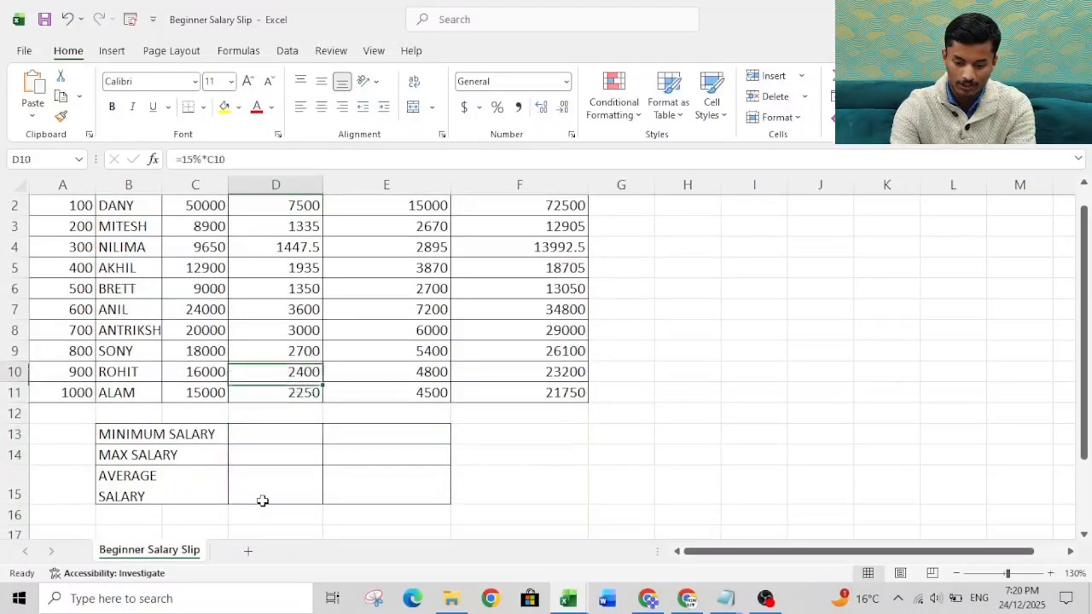
pyautogui.press('Up')
pyautogui.press('Up')
pyautogui.press('Up')
pyautogui.press('Up')
pyautogui.press('Up')
pyautogui.press('Up')
pyautogui.press('Up')
pyautogui.press('Up')
pyautogui.press('Up')
pyautogui.press('Down')
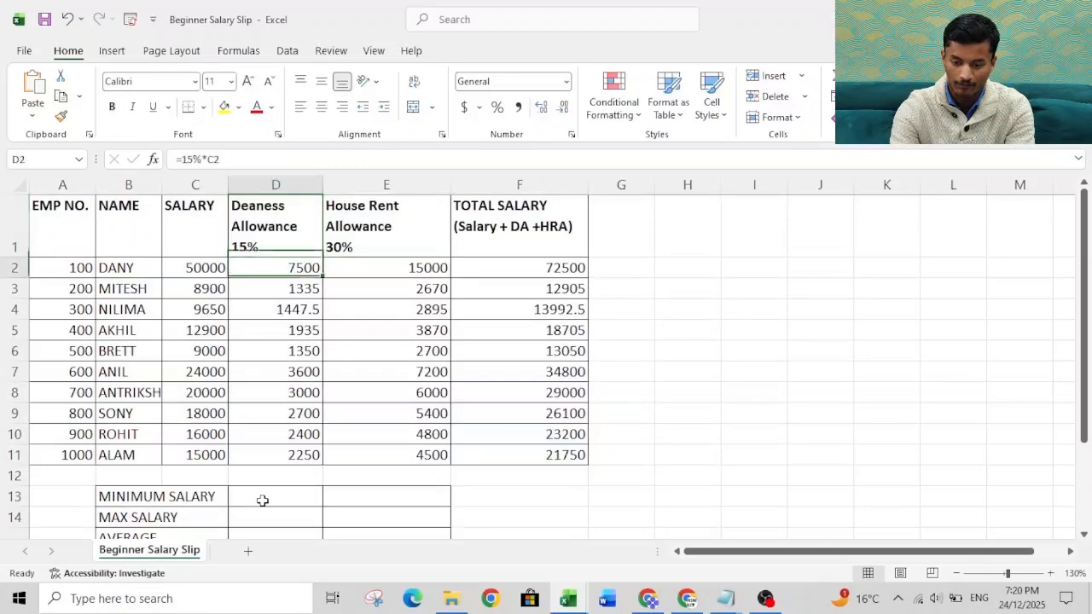
pyautogui.press('Down')
pyautogui.press('Down')
pyautogui.press('Down')
pyautogui.press('Down')
pyautogui.press('Down')
pyautogui.press('Down')
pyautogui.press('Down')
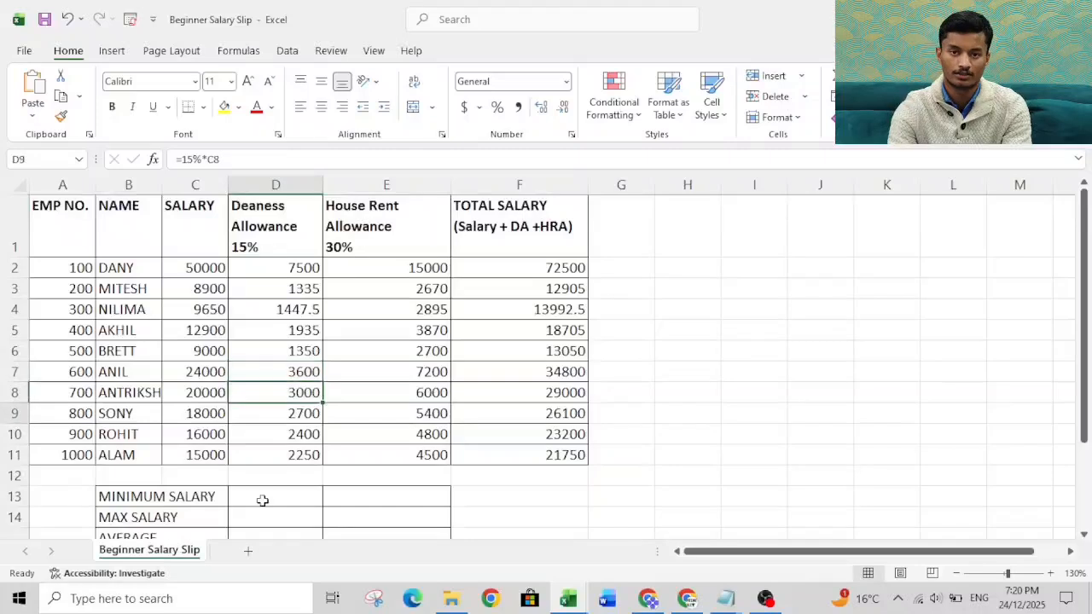
# Step: Enter the formula =MIN(F2:F11) in D13 to calculate the minimum salary
pyautogui.press('Down')
pyautogui.press('Down')
pyautogui.press('Down')
pyautogui.press('Down')
pyautogui.press('Down')
pyautogui.press('Up')
pyautogui.write('=')
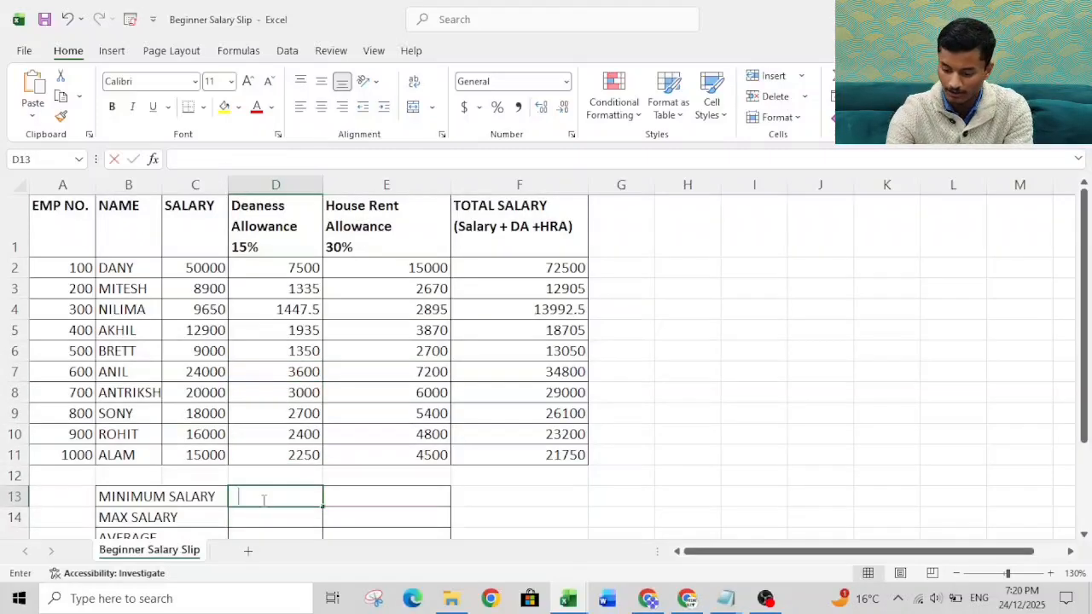
pyautogui.write('min')
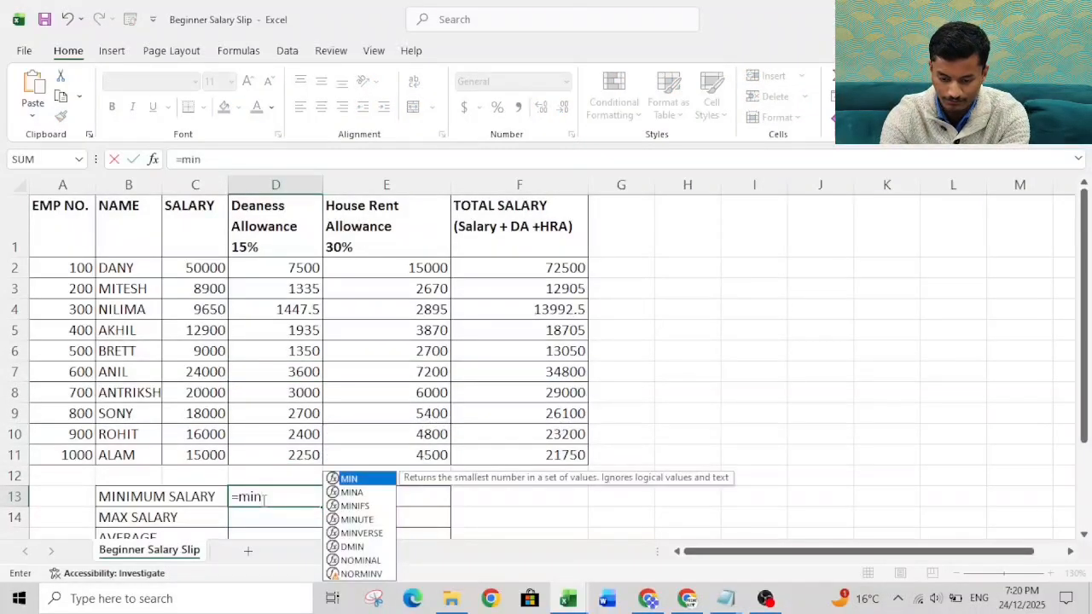
pyautogui.press('Tab')
pyautogui.press('Right')
pyautogui.press('Right')
pyautogui.press('Right')
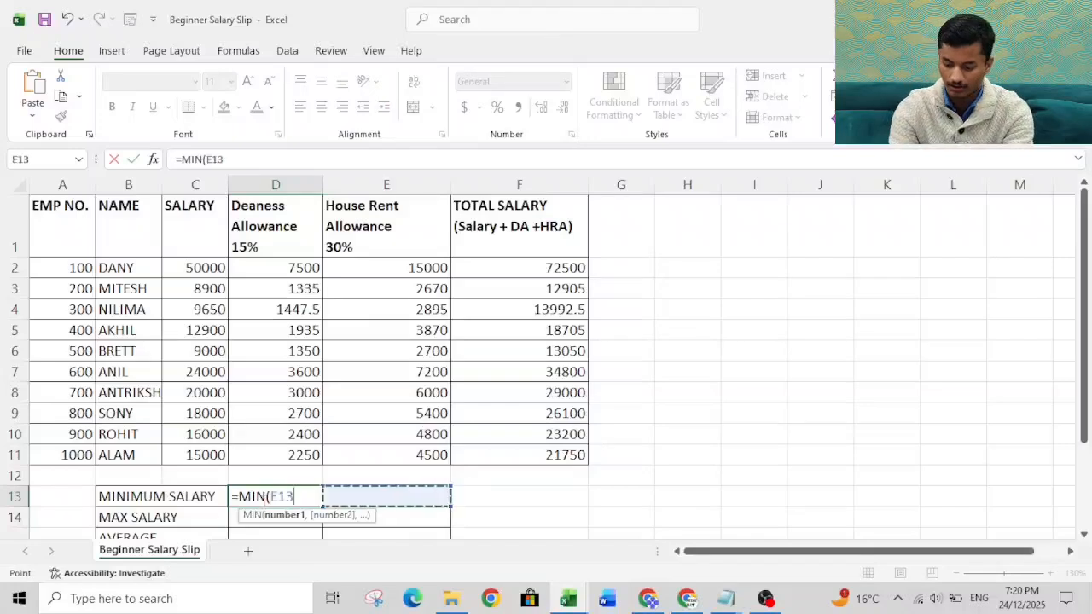
pyautogui.press('Up')
pyautogui.press('Up')
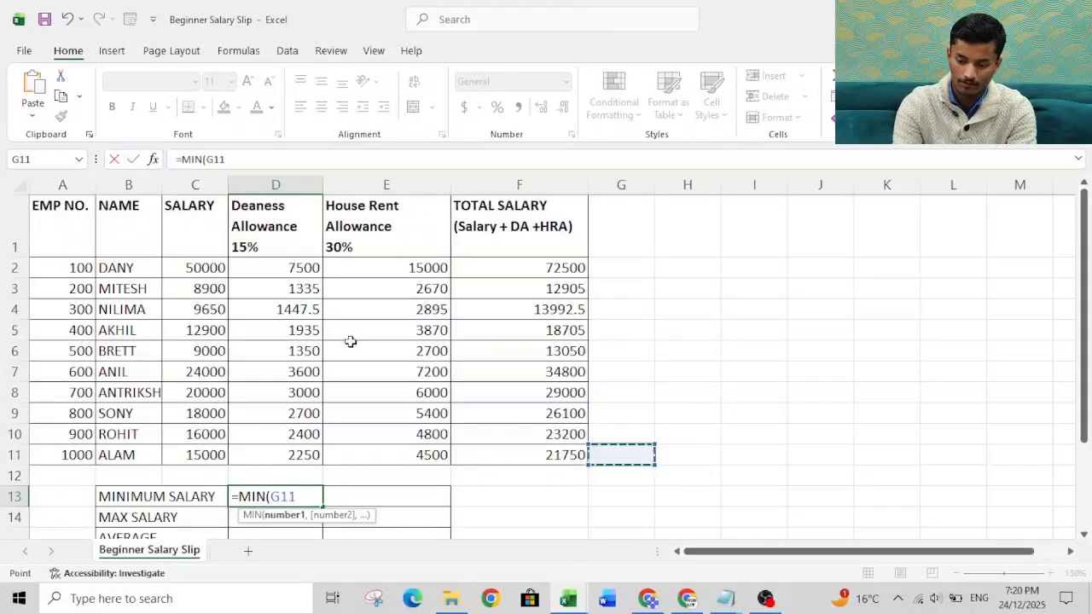
pyautogui.click(484, 268)
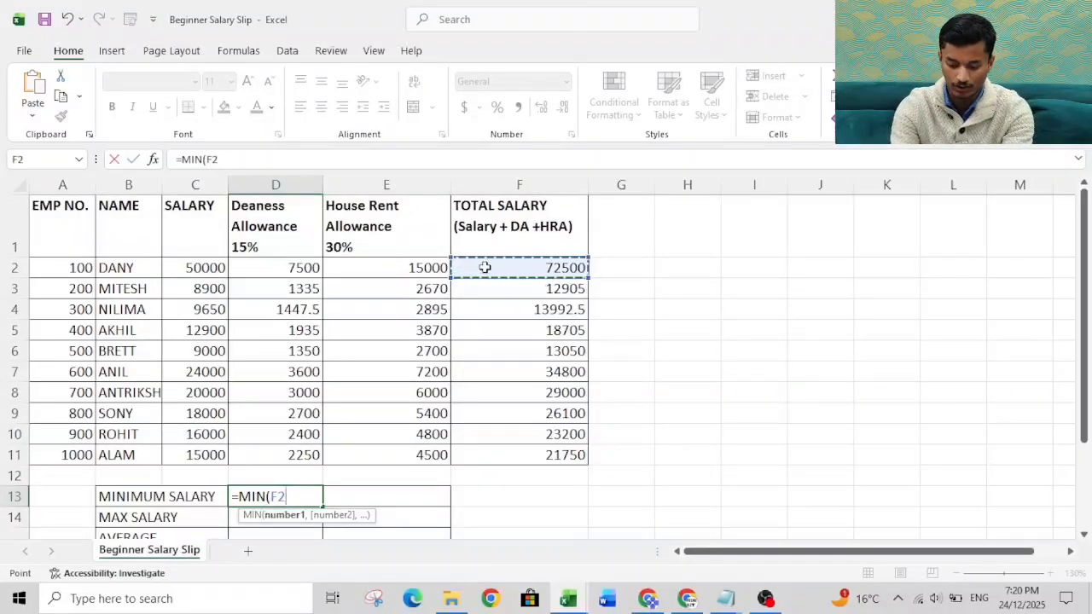
pyautogui.hotkey('ctrl', 'shift', 'Down')
pyautogui.press('Return')
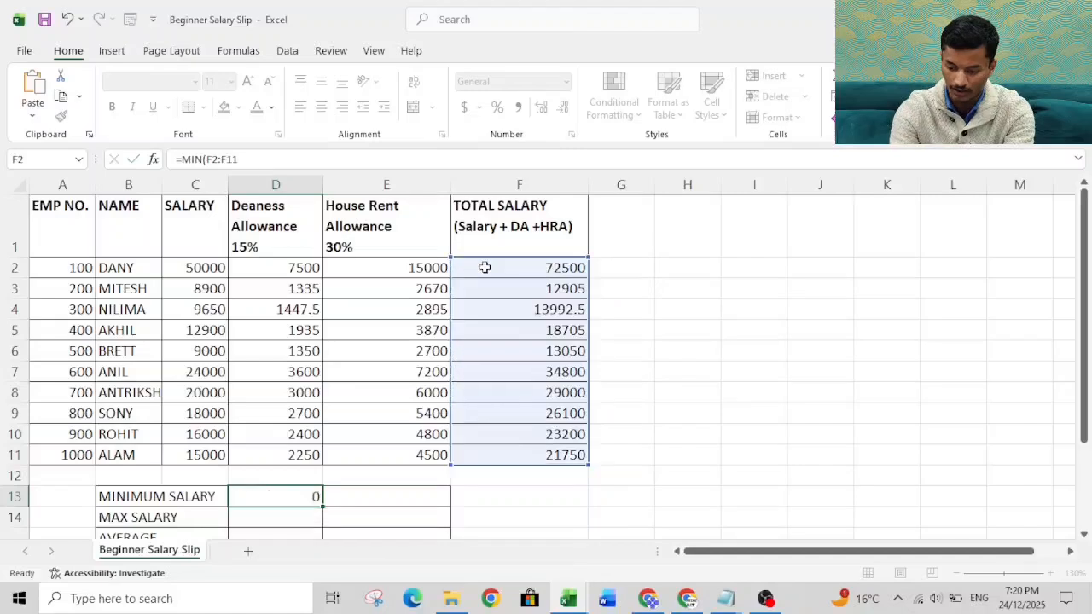
# Step: Enter the formula =MAX(F2:F11) in D14 to calculate the maximum salary
pyautogui.write('=')
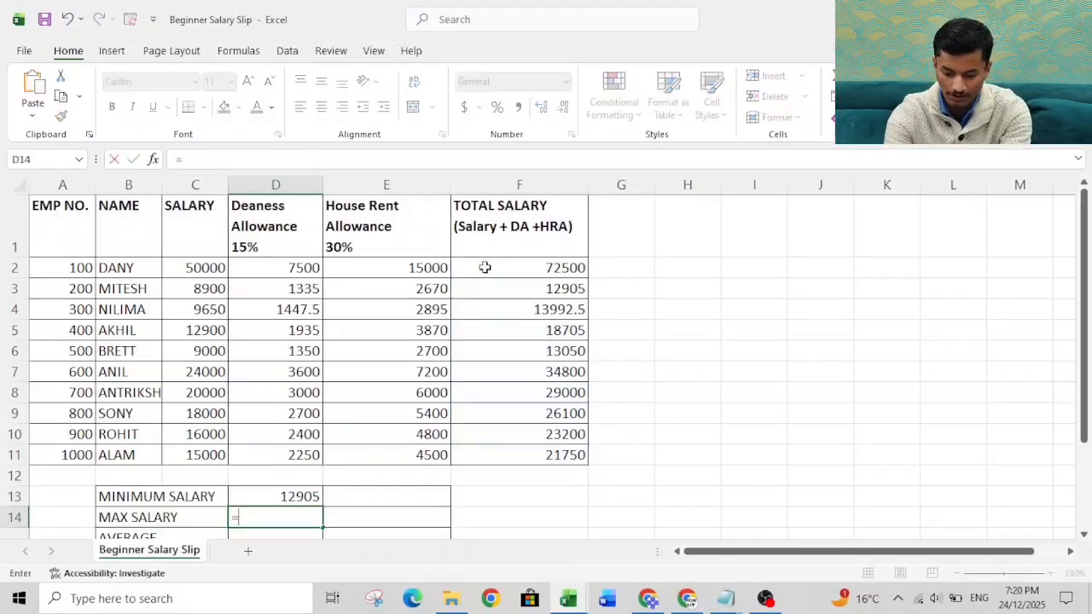
pyautogui.write('max')
pyautogui.press('Tab')
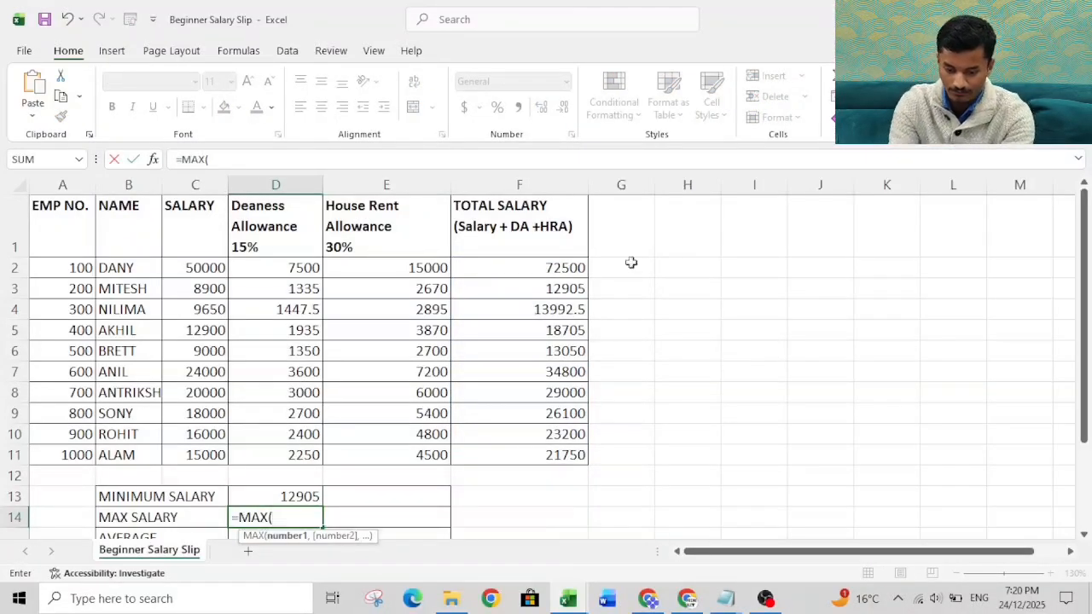
pyautogui.press('Right')
pyautogui.press('Right')
pyautogui.press('Right')
pyautogui.press('Right')
pyautogui.press('Up')
pyautogui.press('Up')
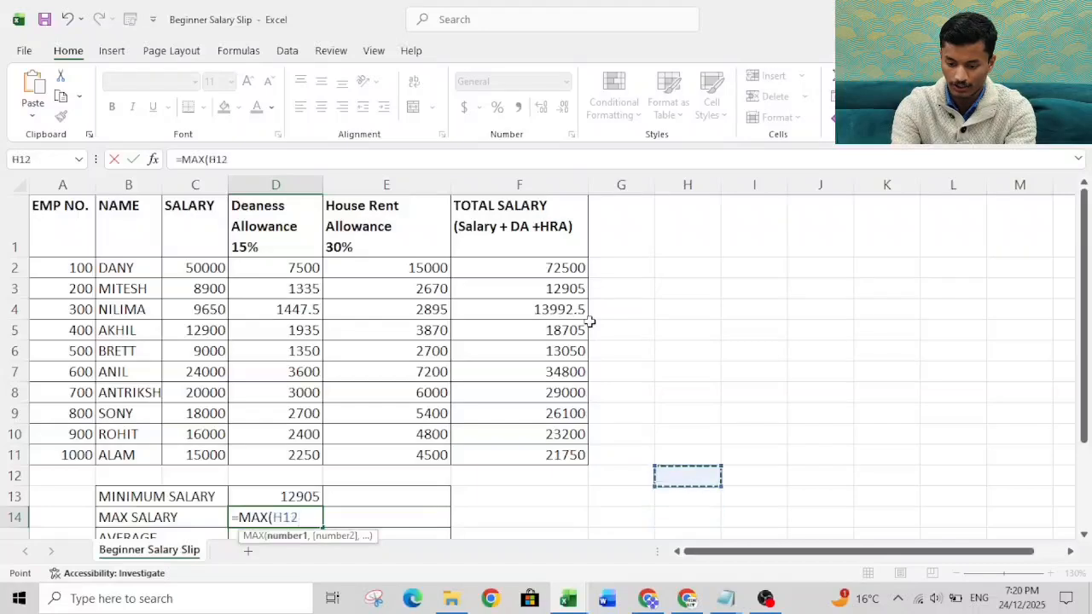
pyautogui.press('Up')
pyautogui.press('Left')
pyautogui.press('Left')
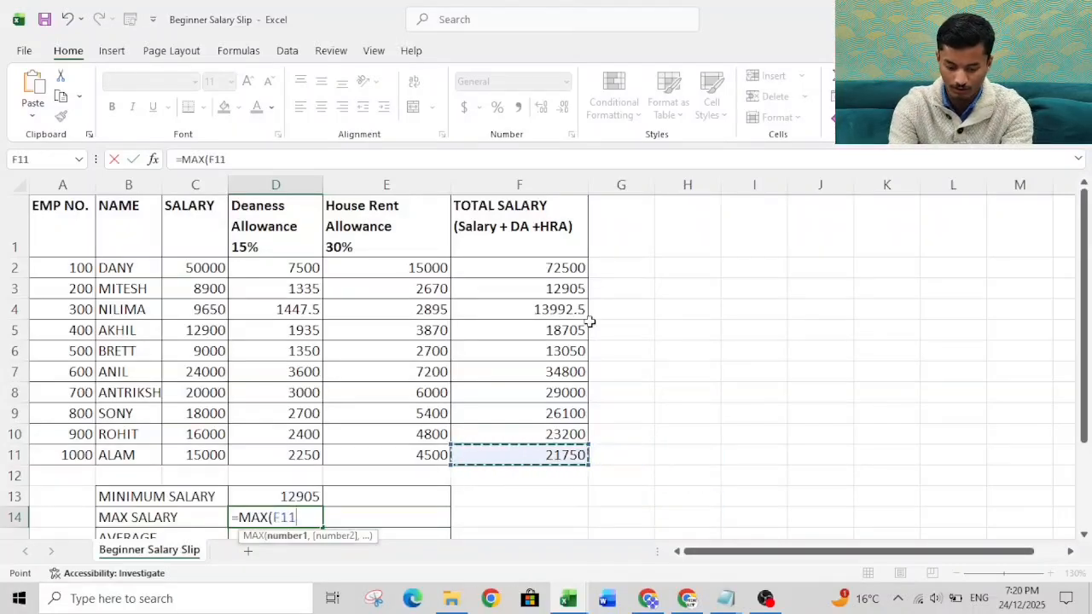
pyautogui.hotkey('ctrl', 'shift', 'Up')
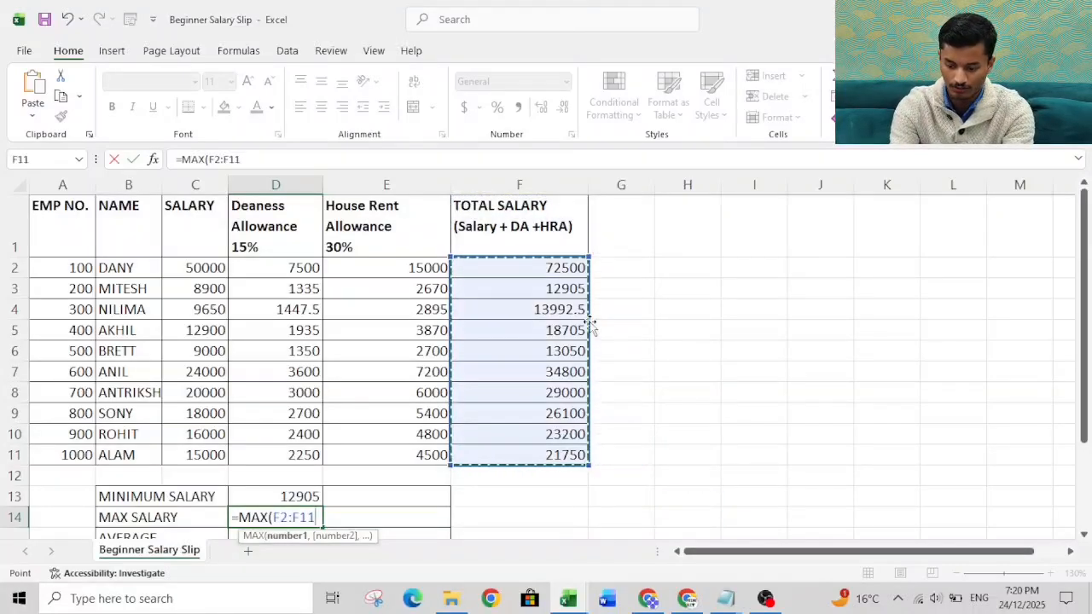
pyautogui.press('Return')
# Step: Enter the formula =AVERAGE(F2:F11) in D15 to calculate the average salary
pyautogui.write('=')
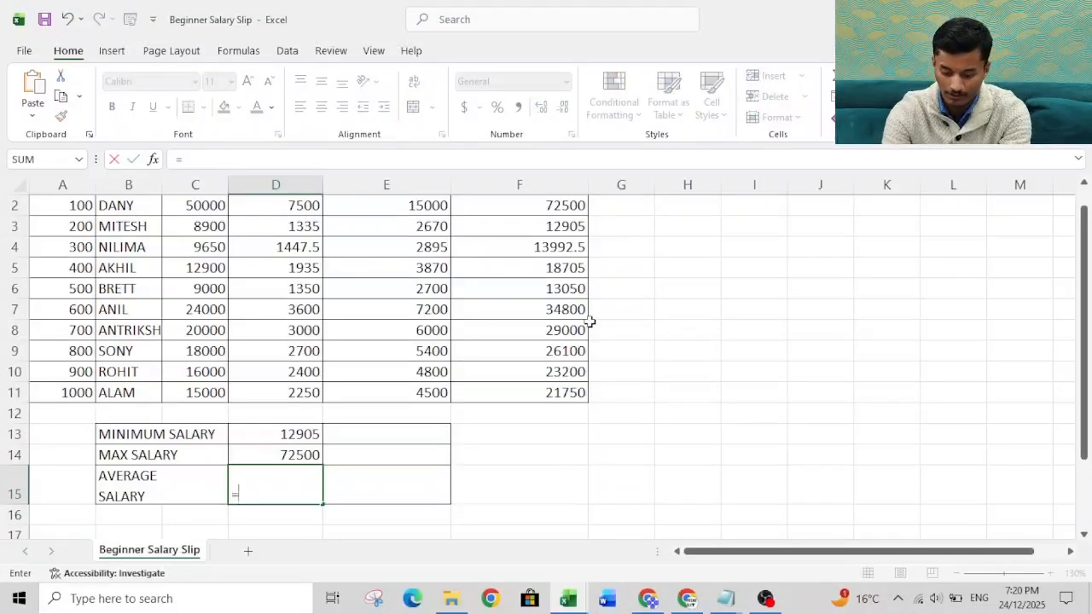
pyautogui.write('average')
pyautogui.press('Tab')
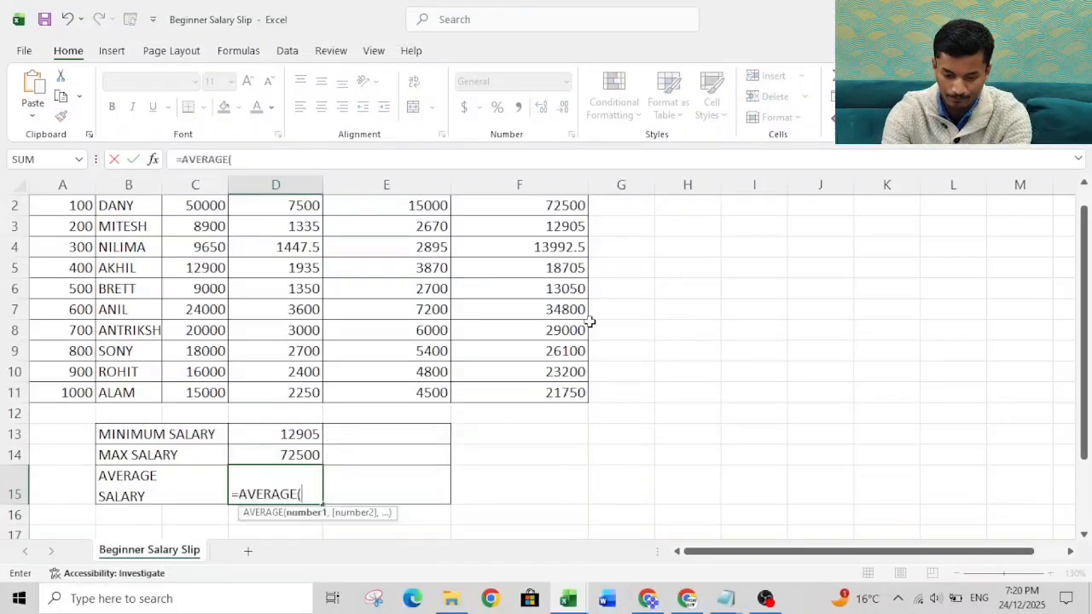
pyautogui.press('Right')
pyautogui.press('Right')
pyautogui.press('Up')
pyautogui.press('Up')
pyautogui.press('Up')
pyautogui.press('Up')
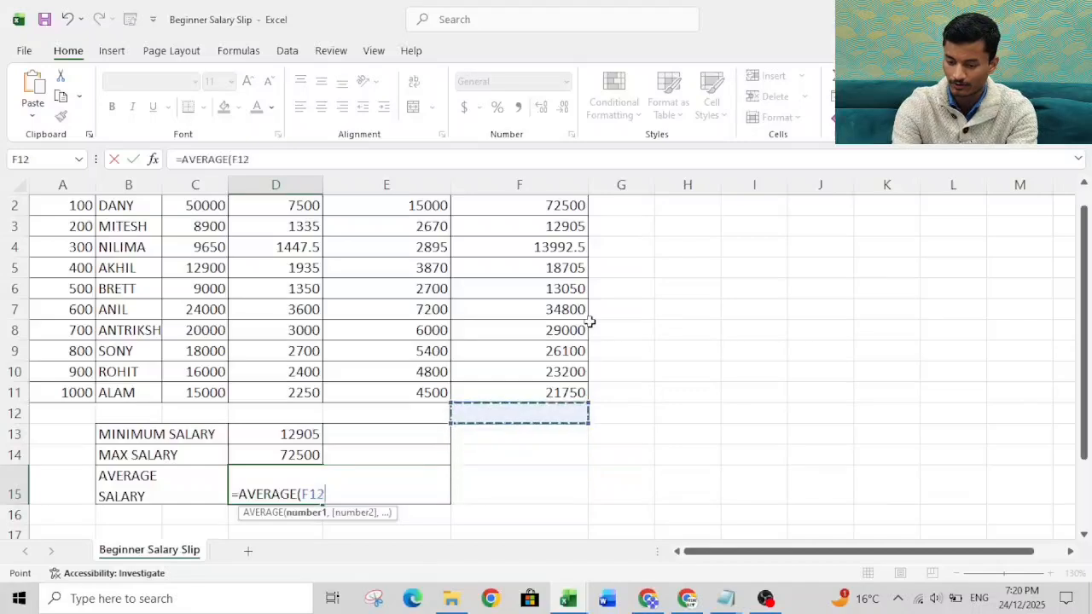
pyautogui.hotkey('shift', 'Up')
pyautogui.hotkey('shift', 'Up')
pyautogui.hotkey('shift', 'Up')
pyautogui.hotkey('shift', 'Up')
pyautogui.hotkey('shift', 'Up')
pyautogui.hotkey('shift', 'Up')
pyautogui.hotkey('shift', 'Up')
pyautogui.hotkey('shift', 'Up')
pyautogui.hotkey('shift', 'Up')
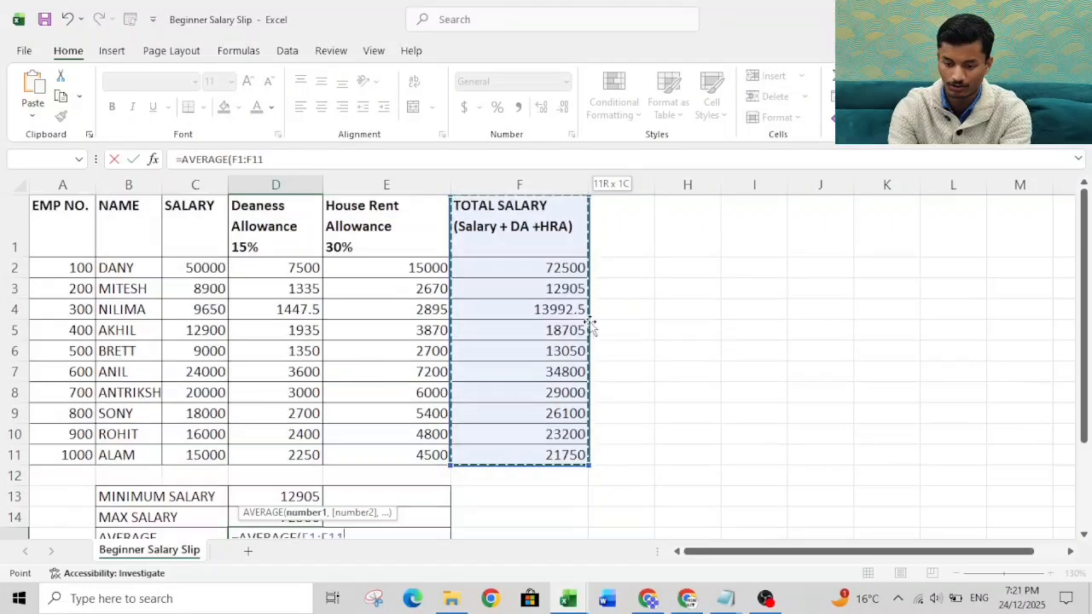
pyautogui.press('Return')
# Step: Review the minimum, maximum and average salary formulas in cells D13 to D15 one after another
pyautogui.press('Up')
pyautogui.press('Up')
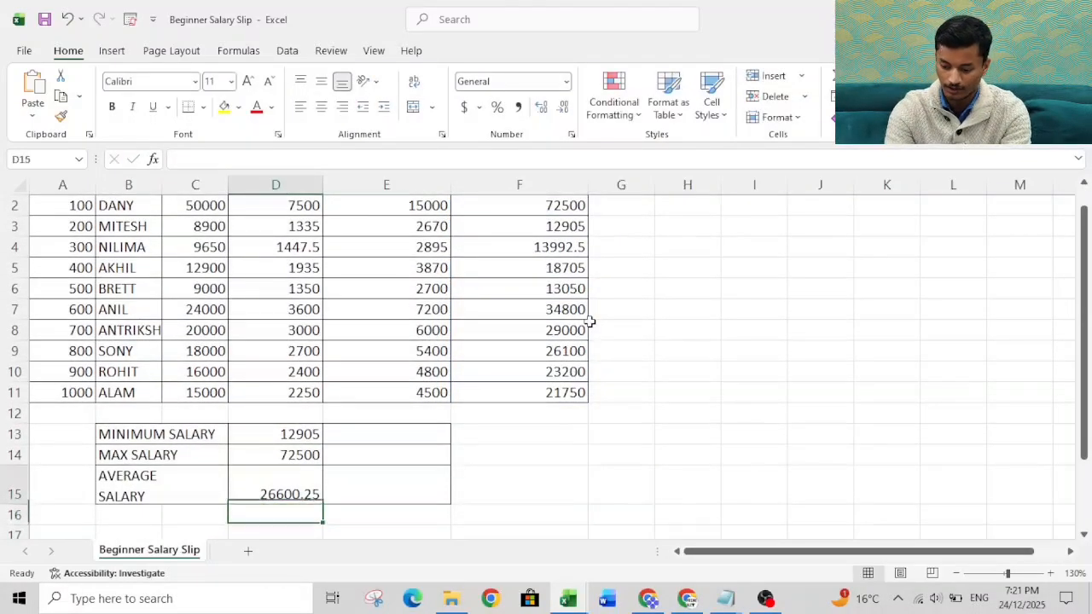
pyautogui.press('Up')
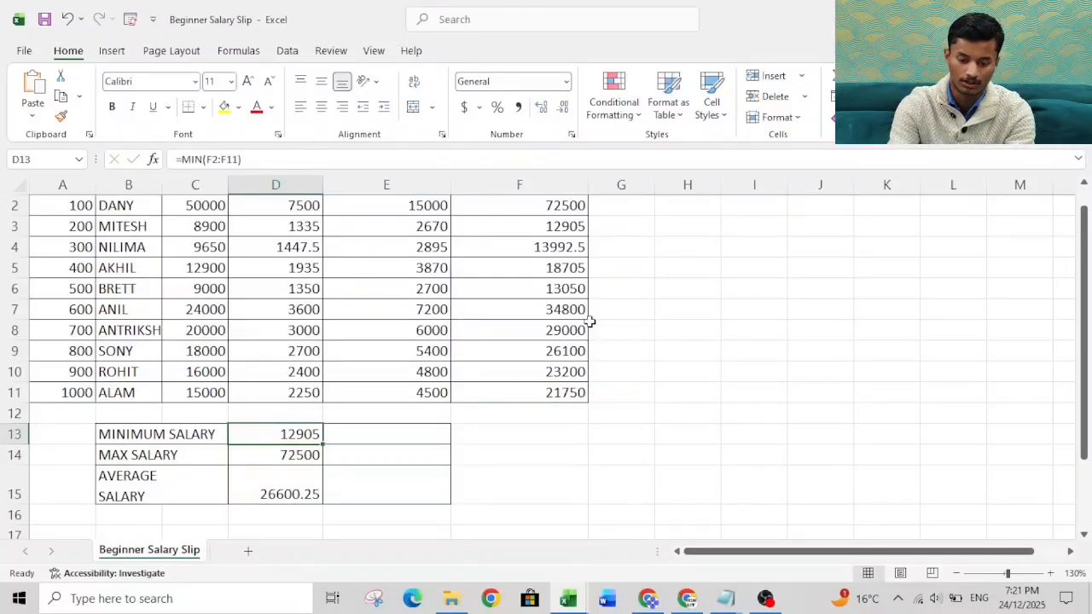
pyautogui.press('Down')
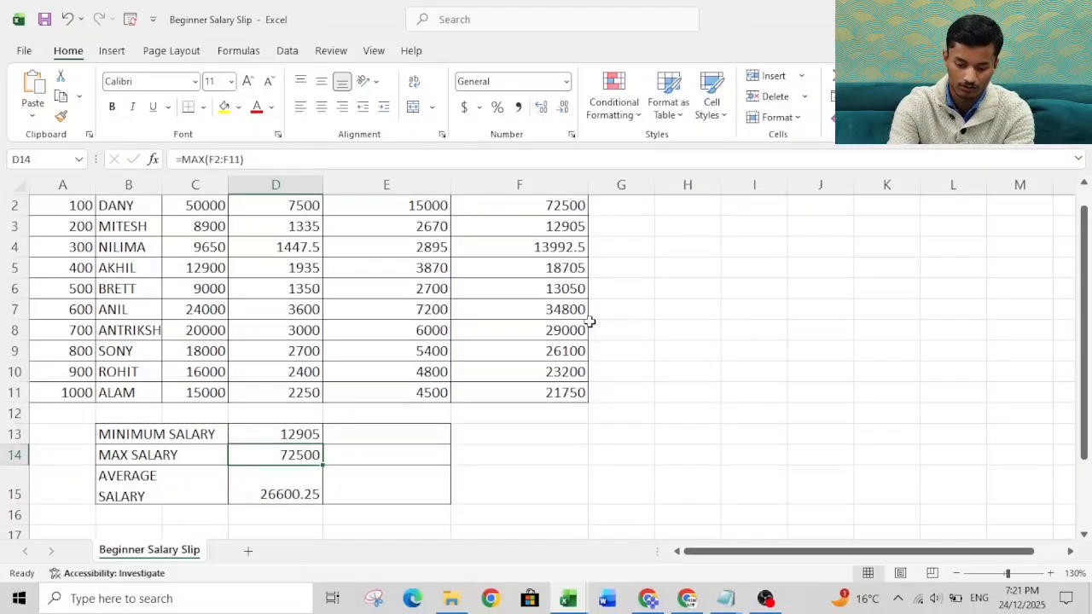
pyautogui.press('Down')
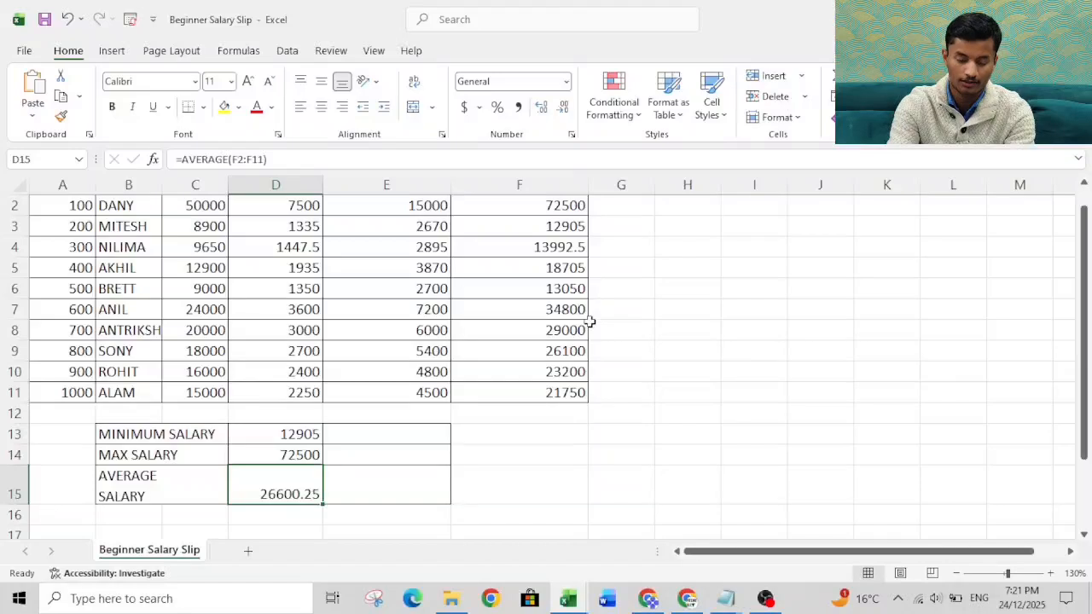
pyautogui.press('Right')
pyautogui.press('Right')
pyautogui.press('Right')
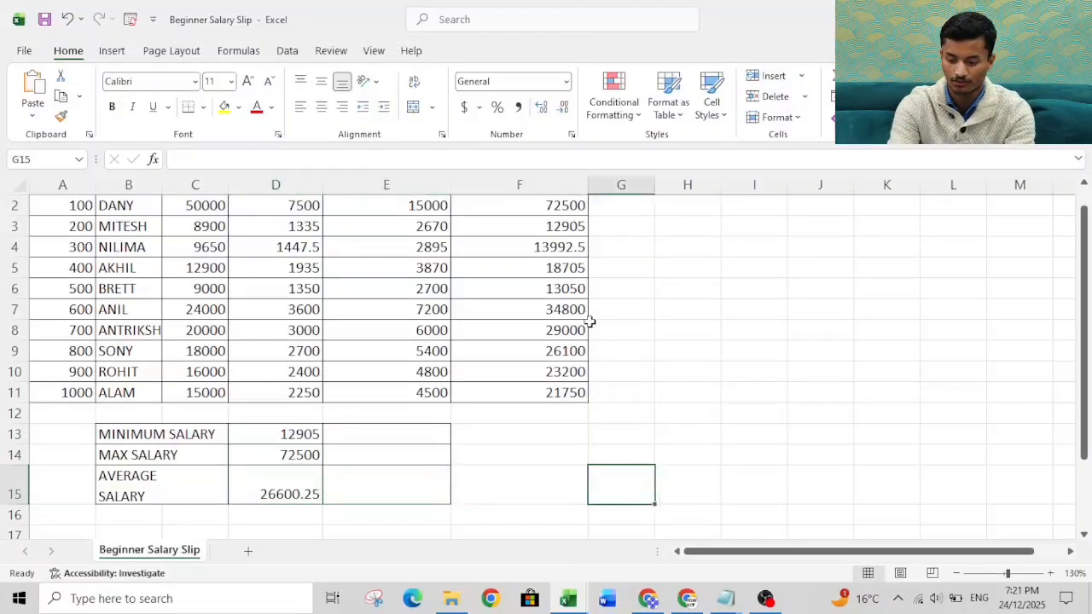
pyautogui.press('Up')
pyautogui.press('Up')
pyautogui.press('Up')
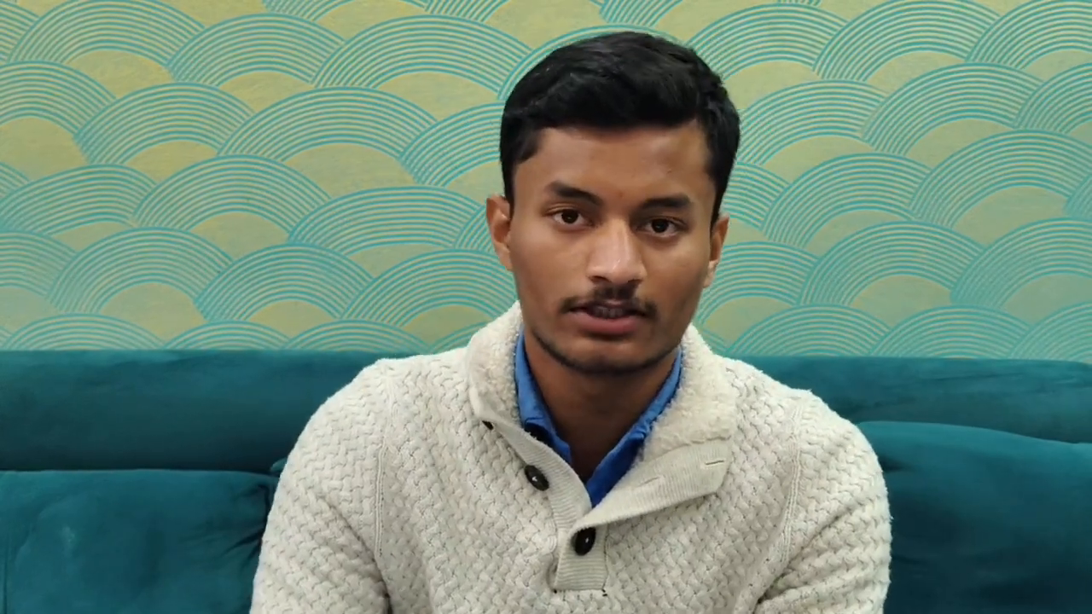